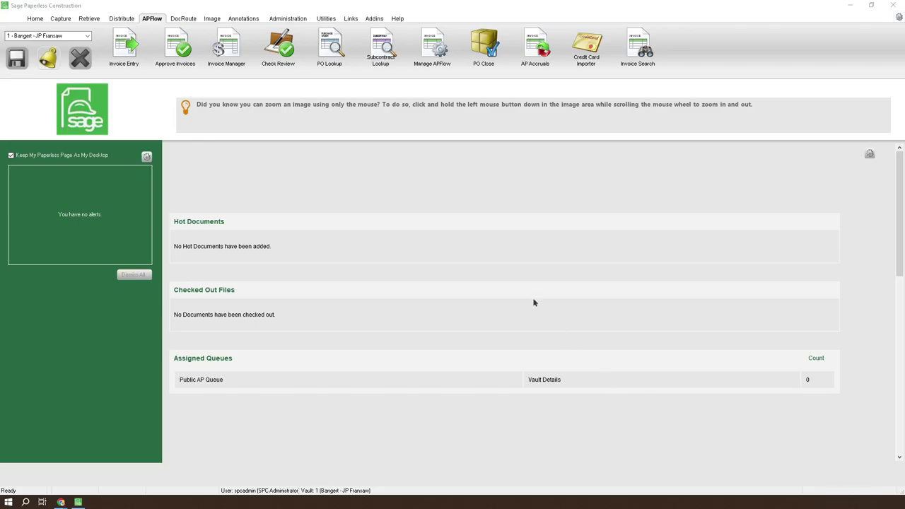
Add a user role named President, assigned to SPC Administrator, in the properties of vault 1.
click(282, 19)
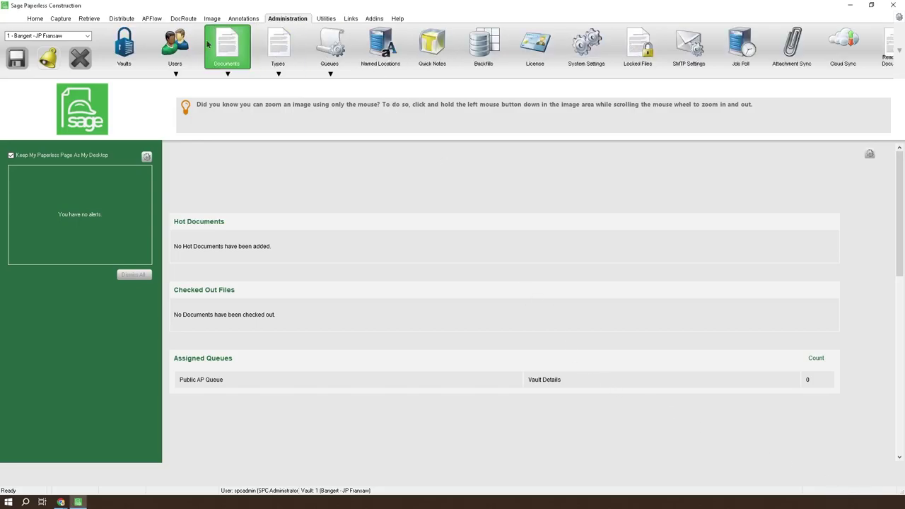
click(128, 54)
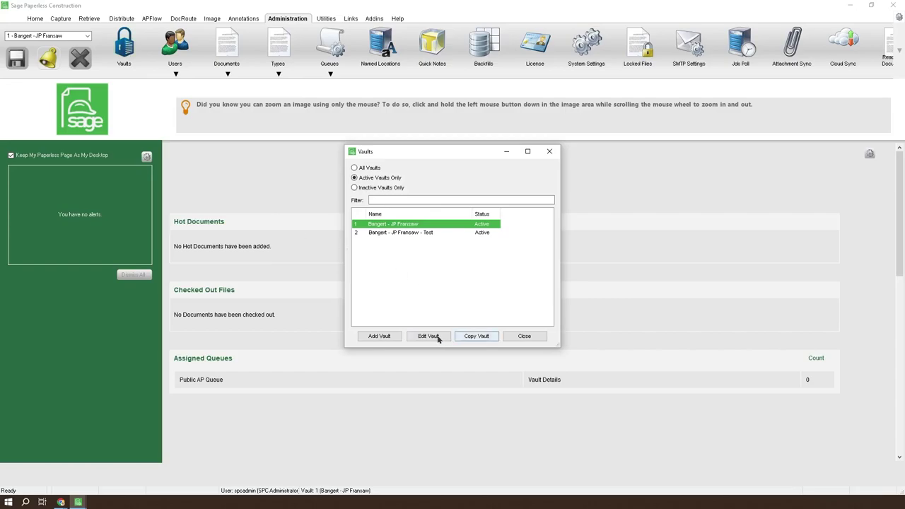
key(Return)
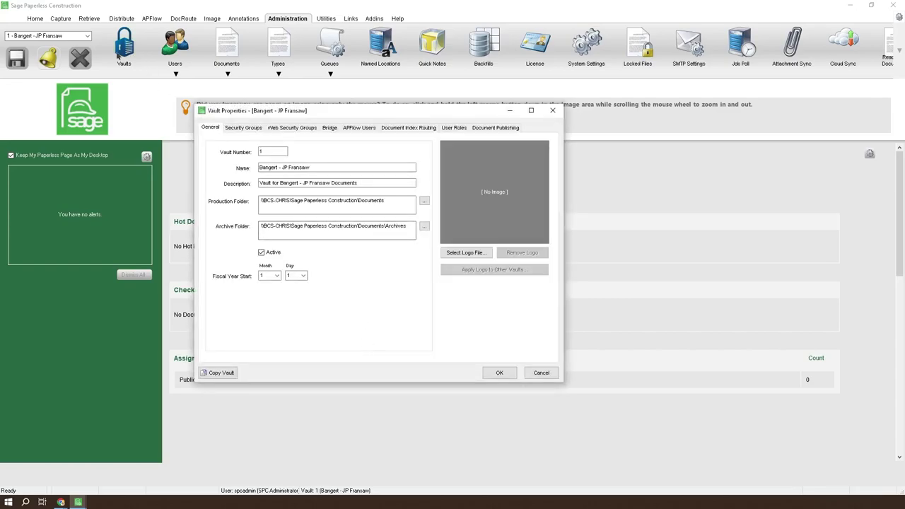
click(446, 133)
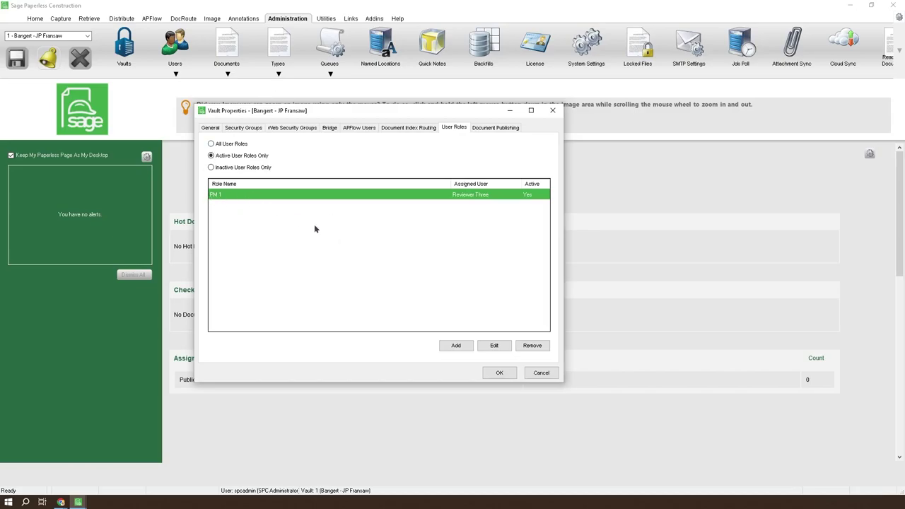
click(457, 345)
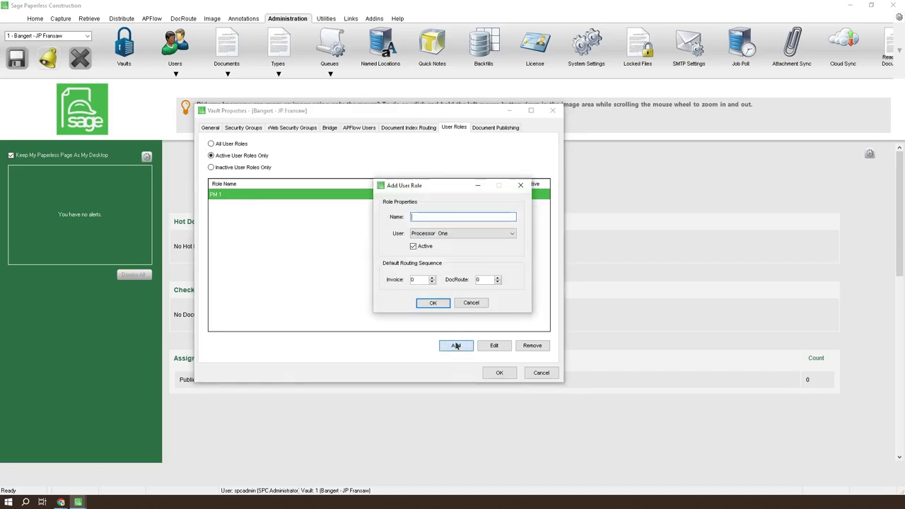
text(President)
click(472, 234)
click(446, 279)
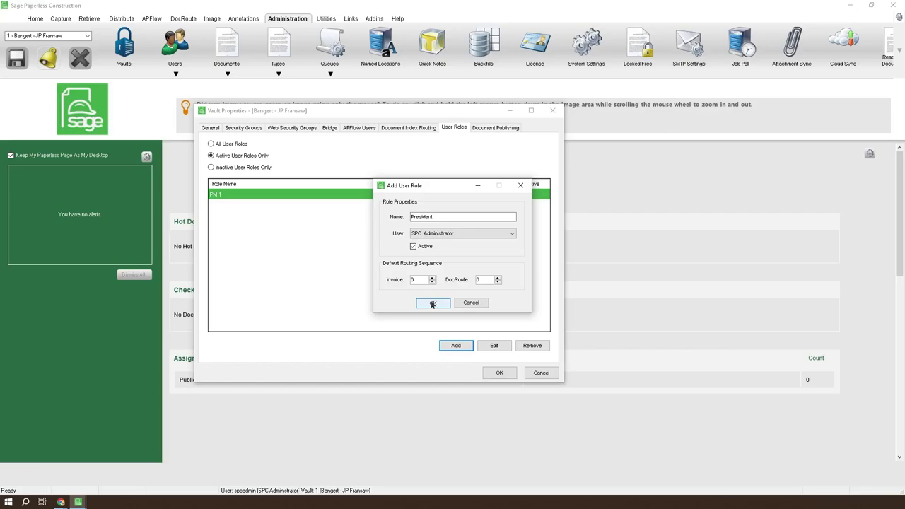
click(433, 304)
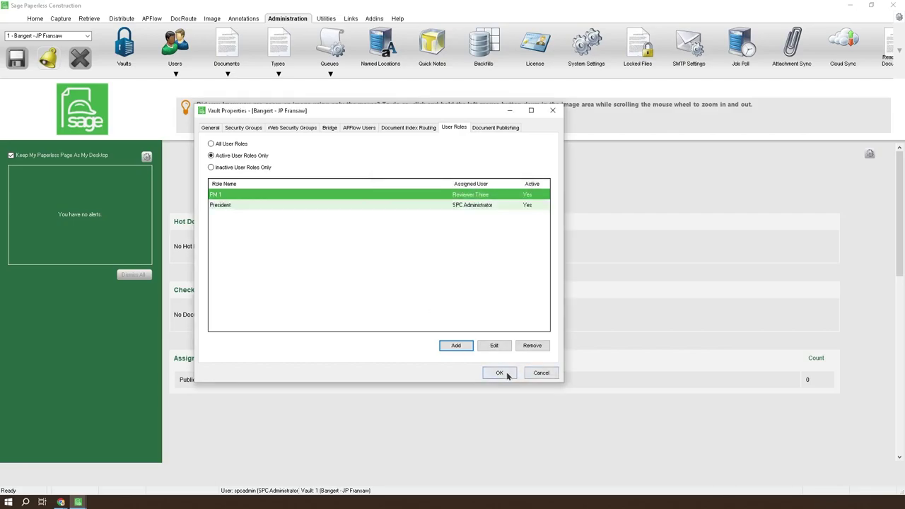
key(Return)
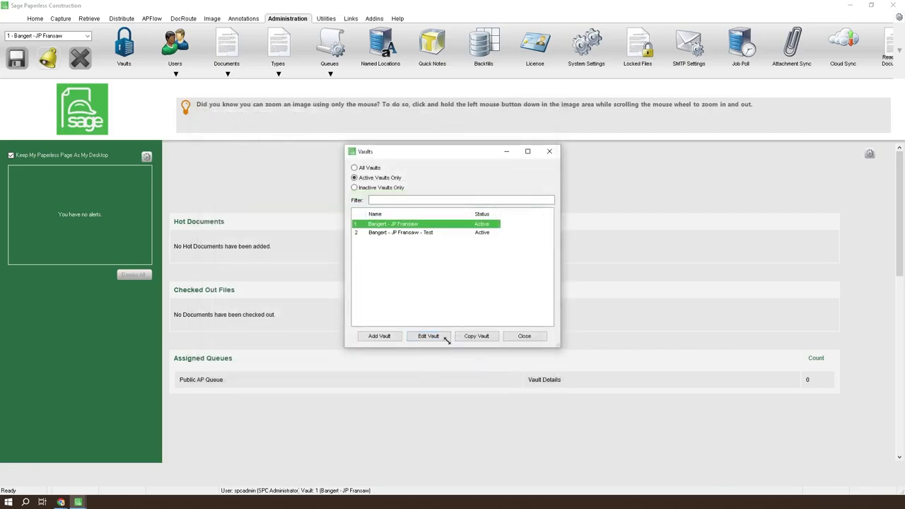
click(533, 337)
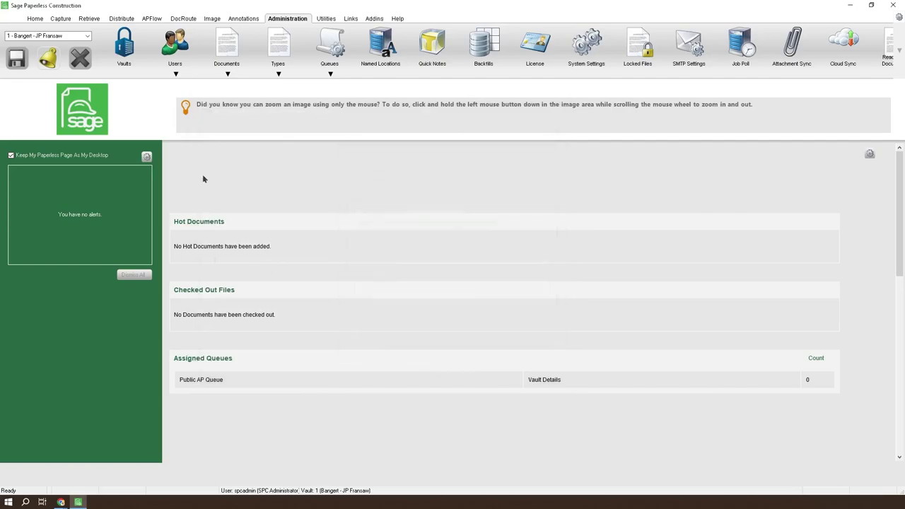
Start a new APFlow invoice routing rule in the Default group with rule type Job.
click(152, 19)
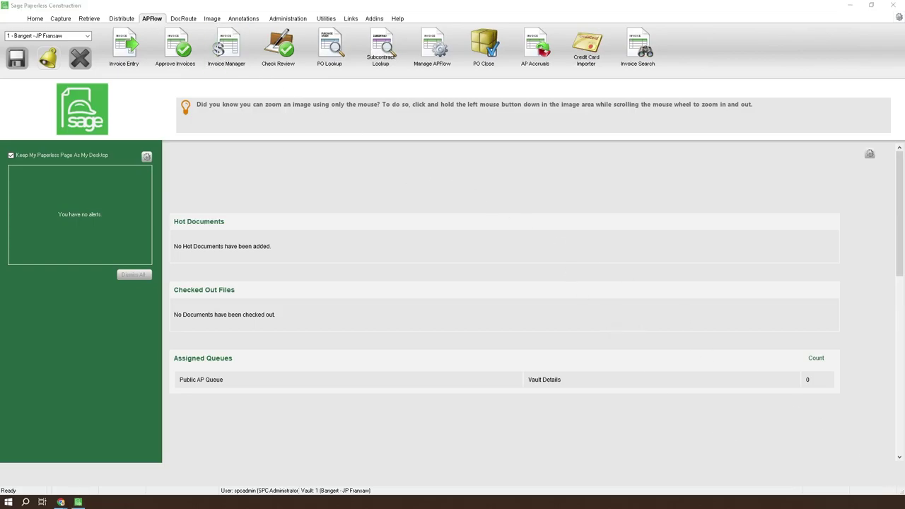
click(427, 49)
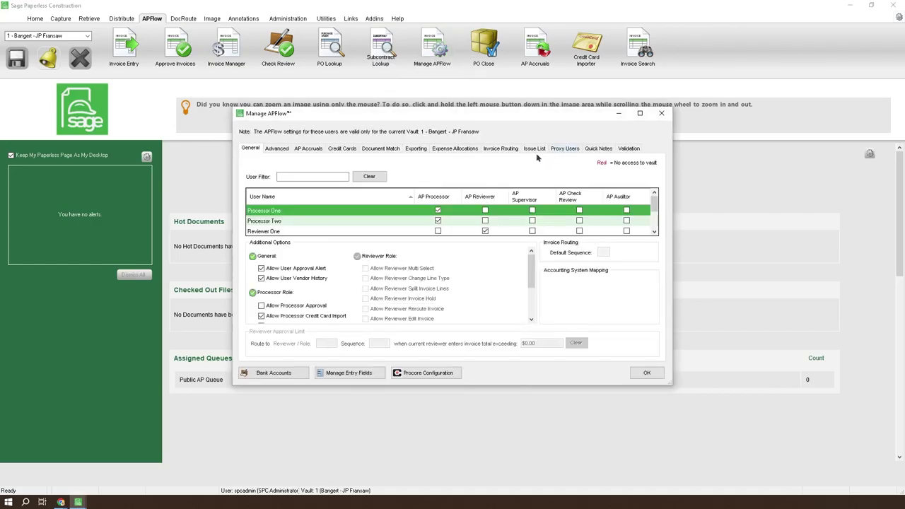
click(516, 150)
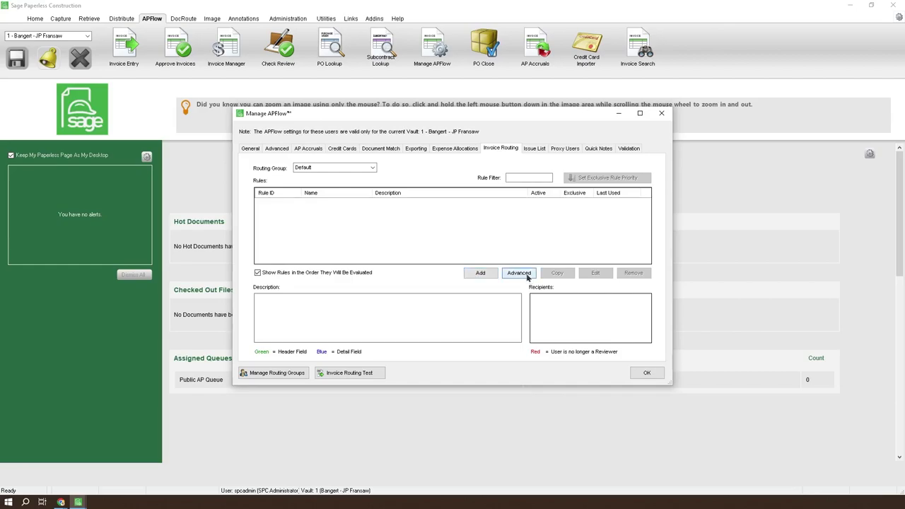
click(487, 278)
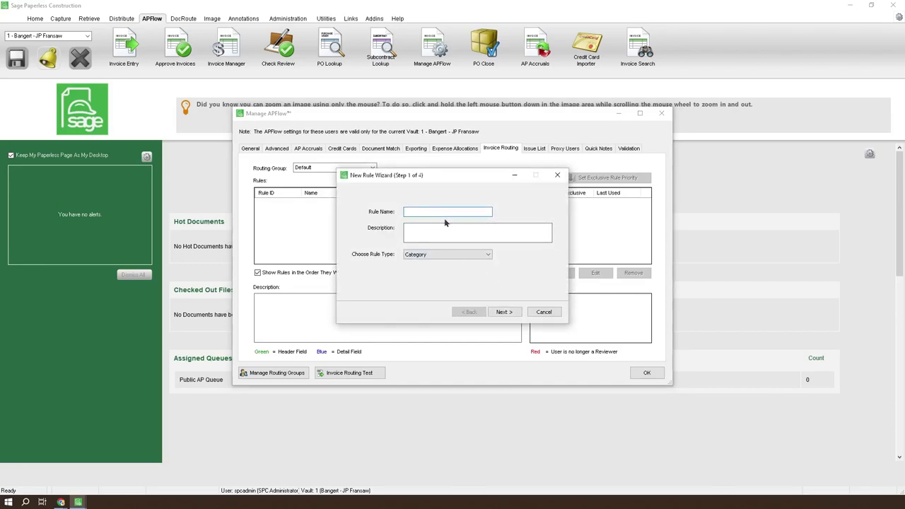
click(486, 255)
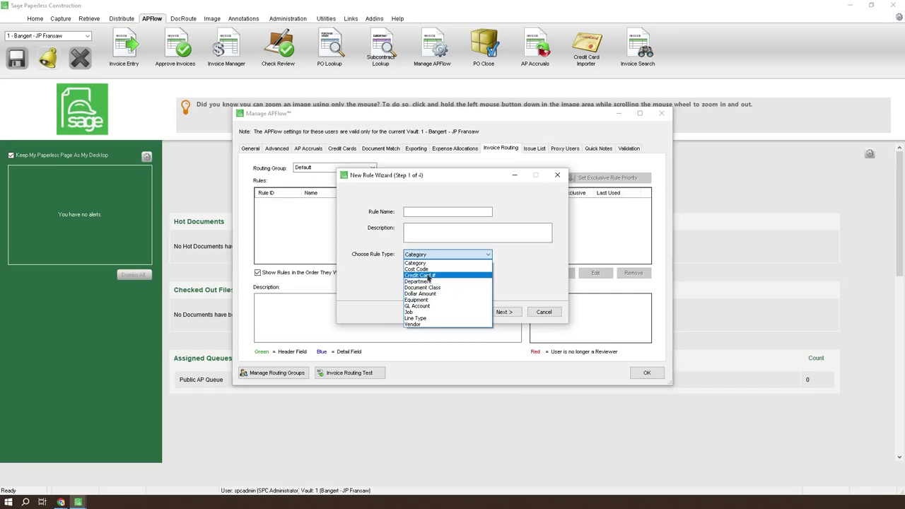
click(448, 312)
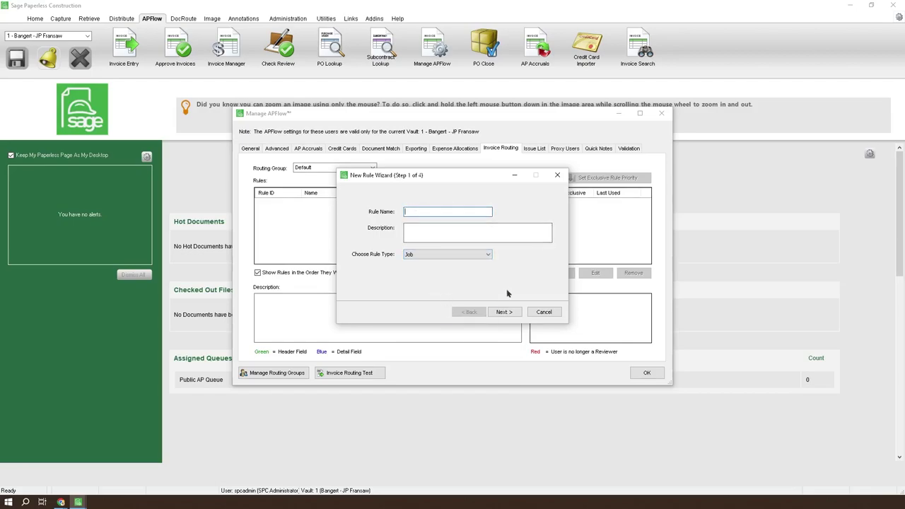
Enter "Simple Route for 03-001" as both the rule name and description, and continue to the routing values.
text(Simple Route for 03-001)
drag(461, 211, 356, 205)
key(ctrl+c)
click(458, 229)
key(ctrl+v)
click(459, 228)
key(ctrl+v)
drag(516, 228, 461, 228)
text(1)
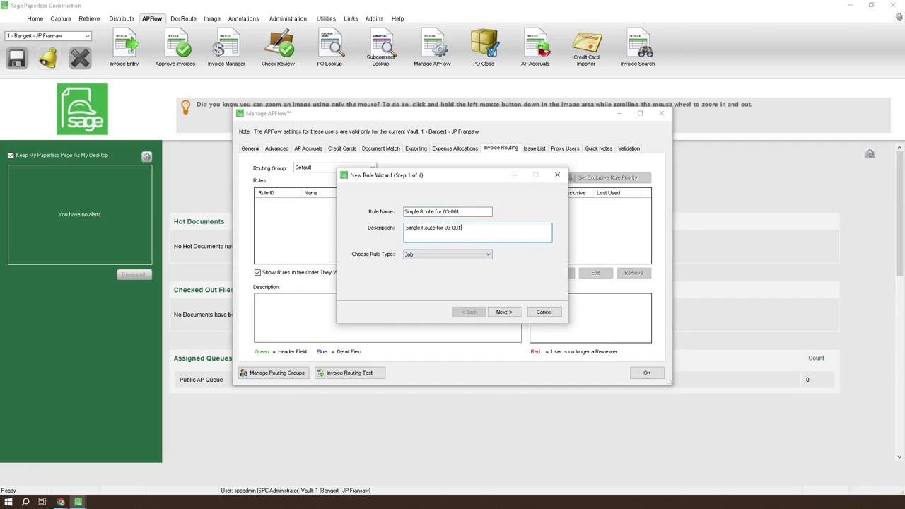
click(477, 209)
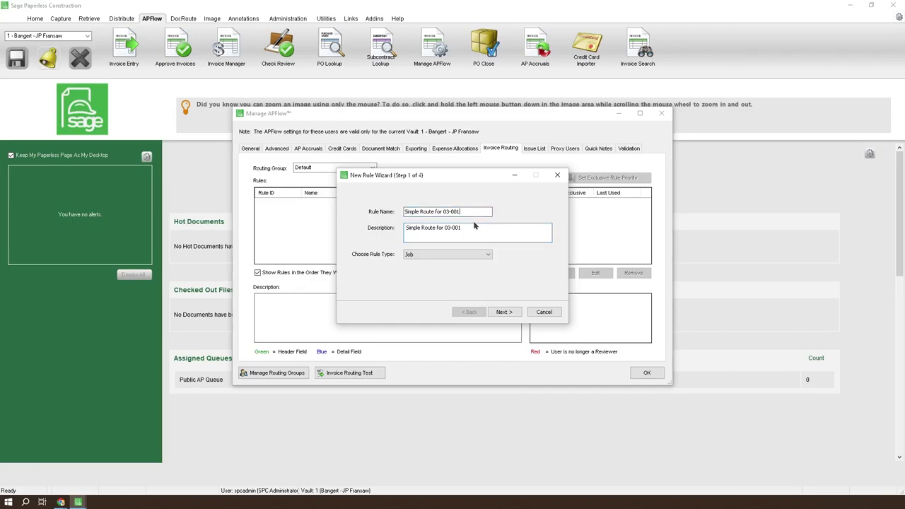
click(501, 312)
Set the rule's Job routing value to 03-001 and continue to the recipients.
click(532, 252)
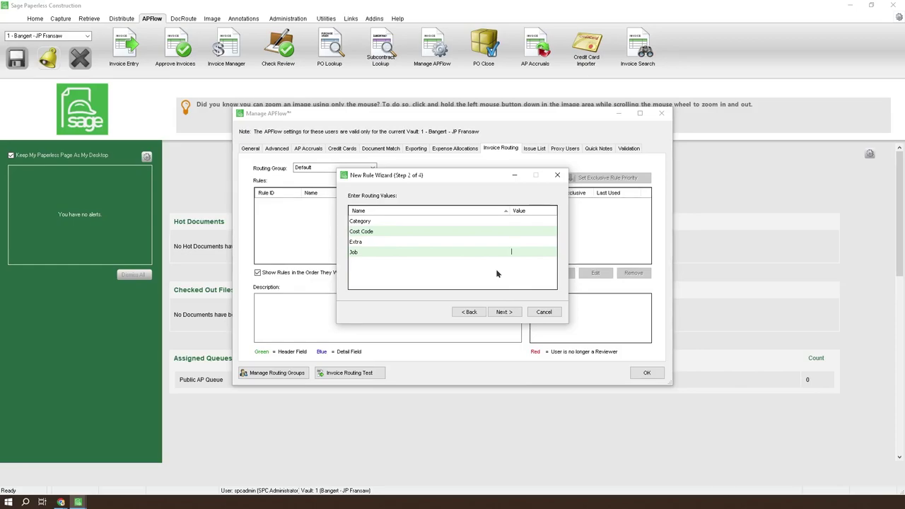
click(525, 223)
click(527, 231)
click(520, 222)
click(527, 222)
click(523, 252)
text(03-001)
click(504, 312)
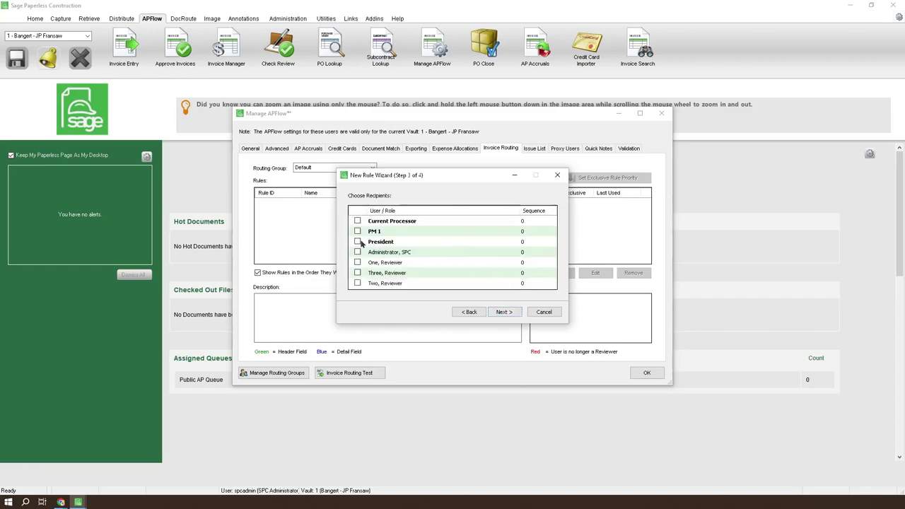
Choose PM 1 and Administrator, SPC as recipients, give the administrator sequence 1, and finish the rule in the Default group.
click(358, 232)
click(357, 253)
click(523, 251)
text(1)
click(524, 242)
click(504, 314)
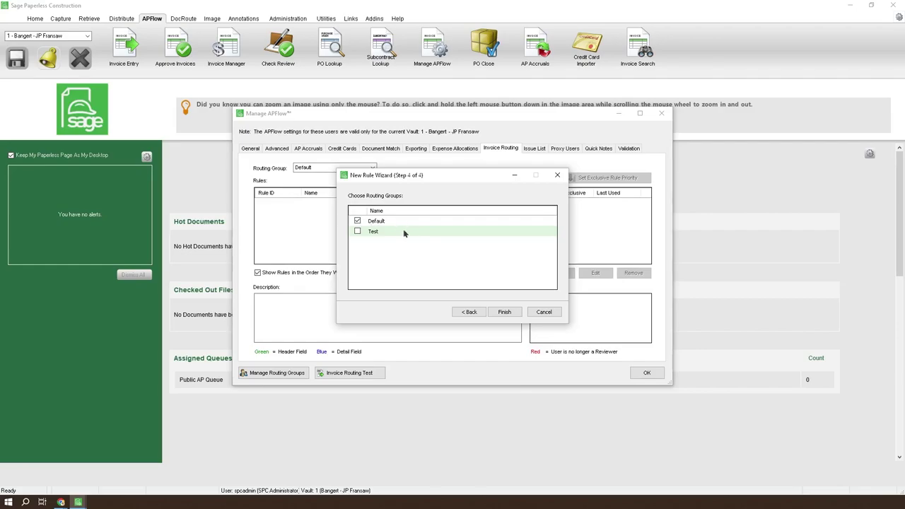
click(504, 312)
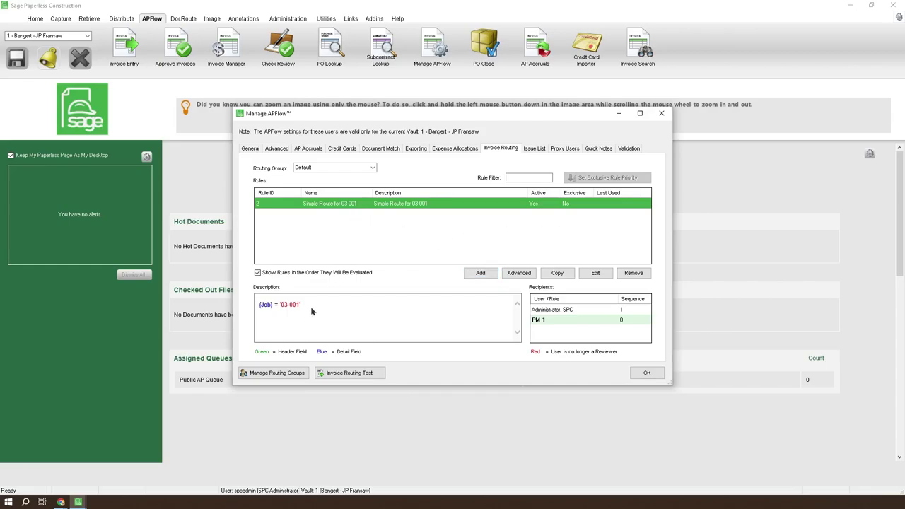
double_click(260, 304)
click(283, 334)
drag(280, 304, 323, 307)
Start an advanced invoice routing rule with the name and description "Advanced rule 03-001".
click(516, 275)
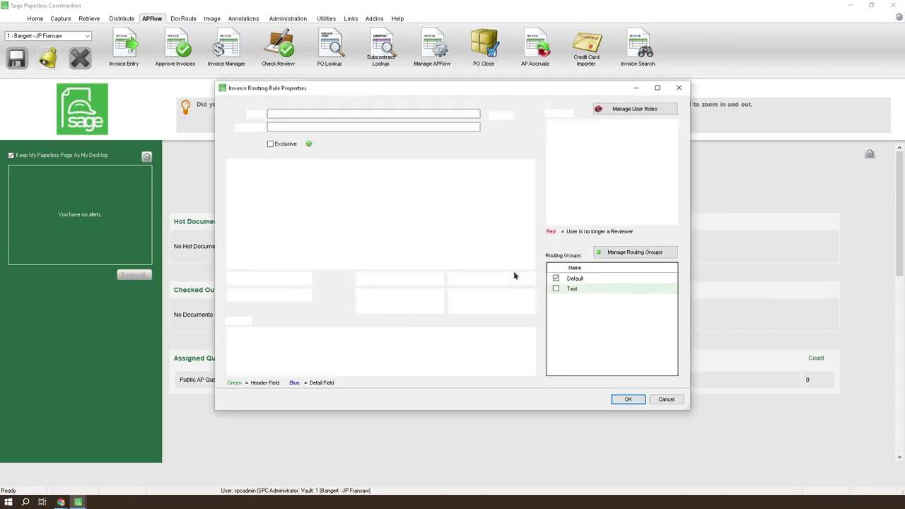
click(319, 114)
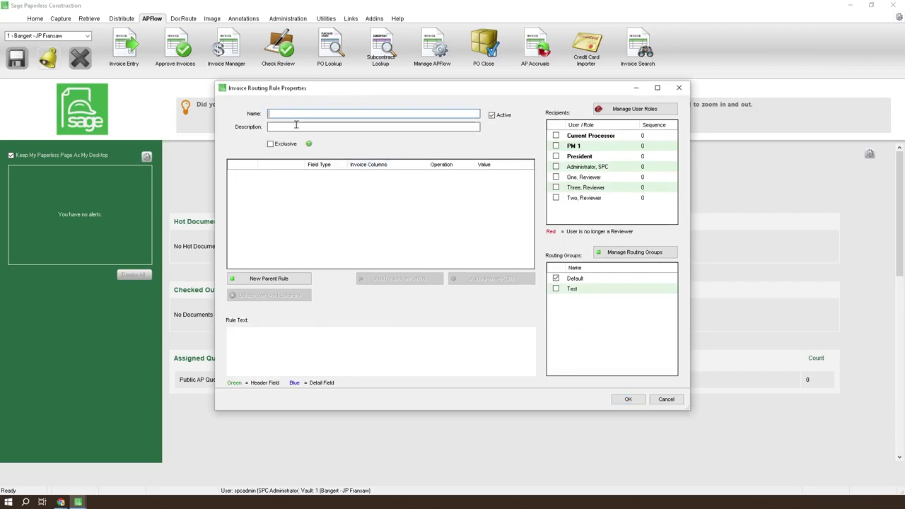
text(Advanced ru)
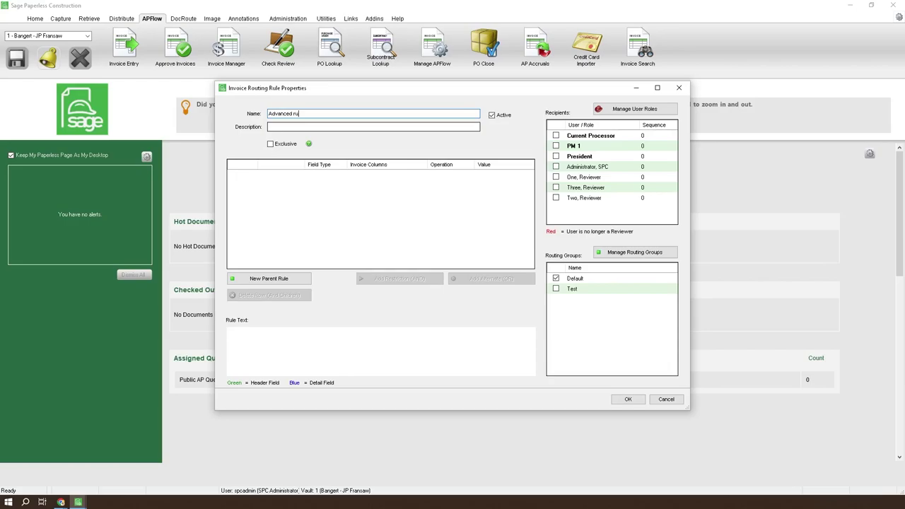
text(le 03-001)
key(Tab)
key(ctrl+v)
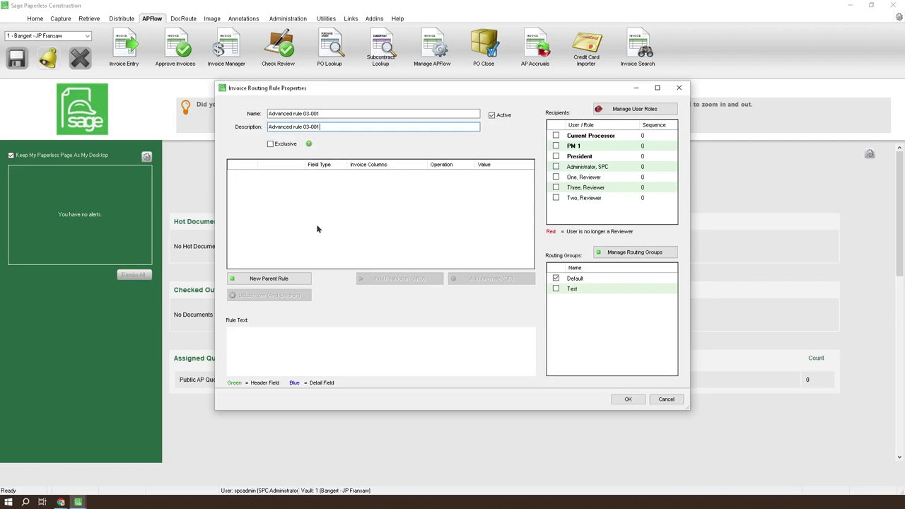
Add a parent rule row to the advanced rule and set its field type to Detail.
click(290, 280)
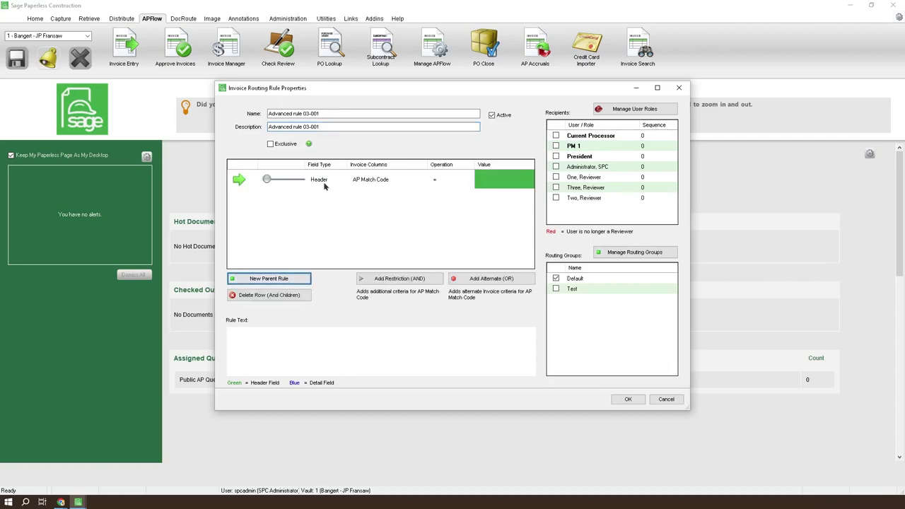
click(357, 181)
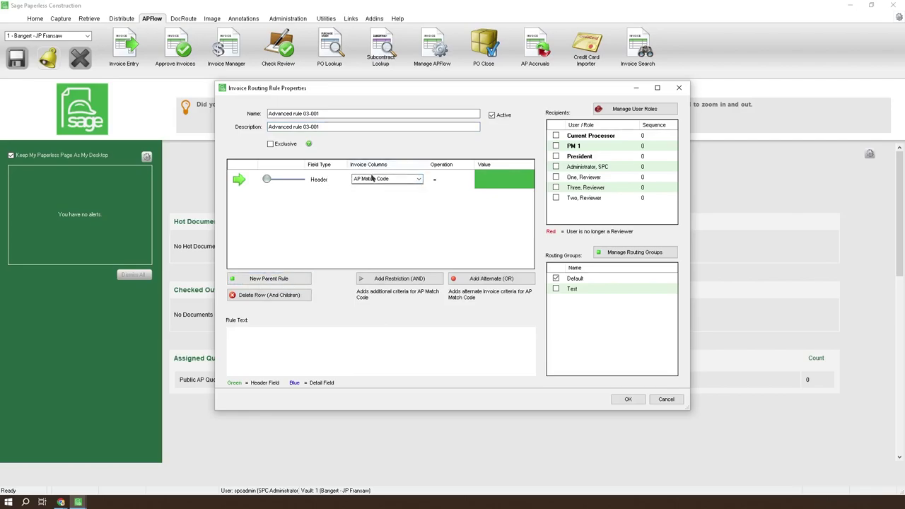
click(418, 180)
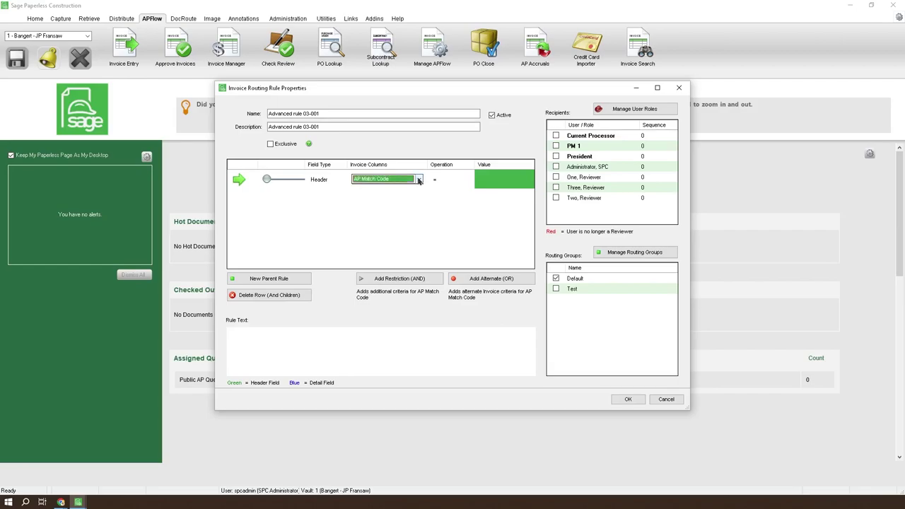
click(418, 180)
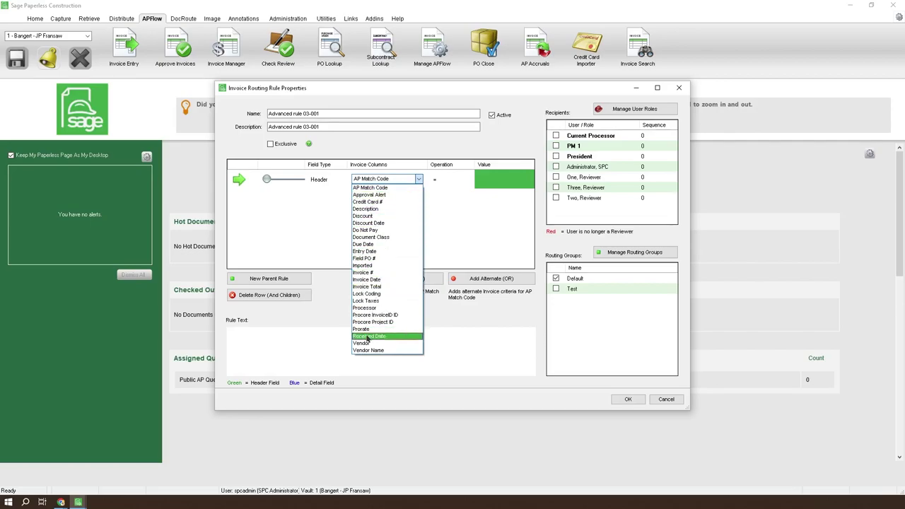
click(370, 188)
click(338, 180)
click(338, 180)
click(322, 197)
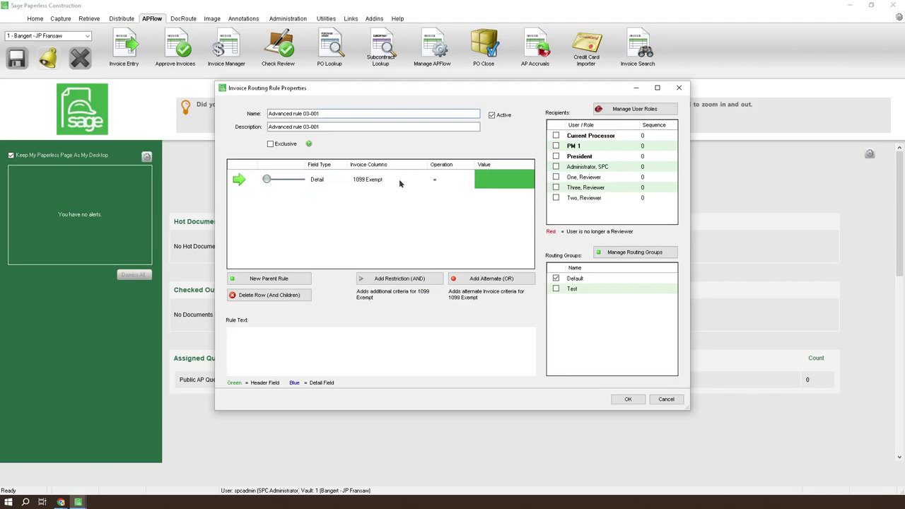
Set the invoice column of the parent rule row to Job.
click(401, 180)
click(421, 181)
click(420, 180)
click(420, 180)
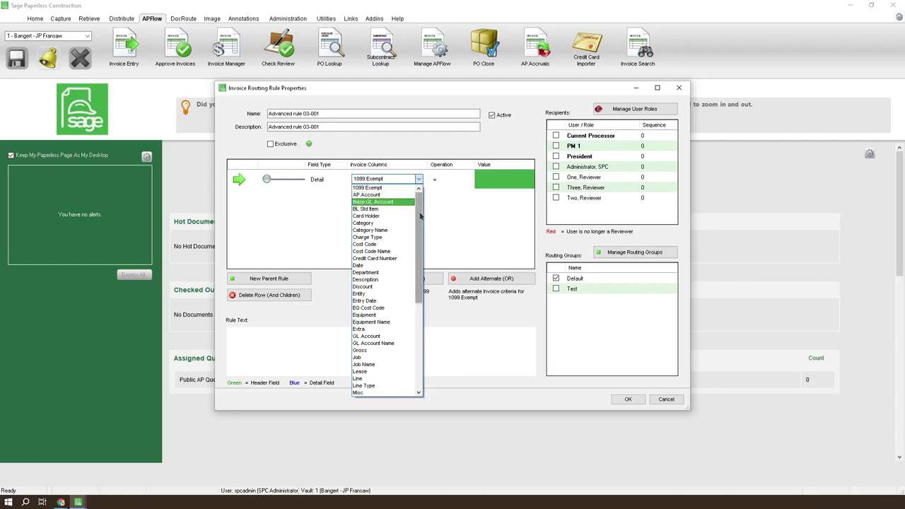
scroll(421, 240, down, 3)
mouse_move(420, 263)
mouse_down()
mouse_move(421, 283)
mouse_move(418, 204)
mouse_move(419, 375)
mouse_move(420, 216)
mouse_move(420, 263)
mouse_up()
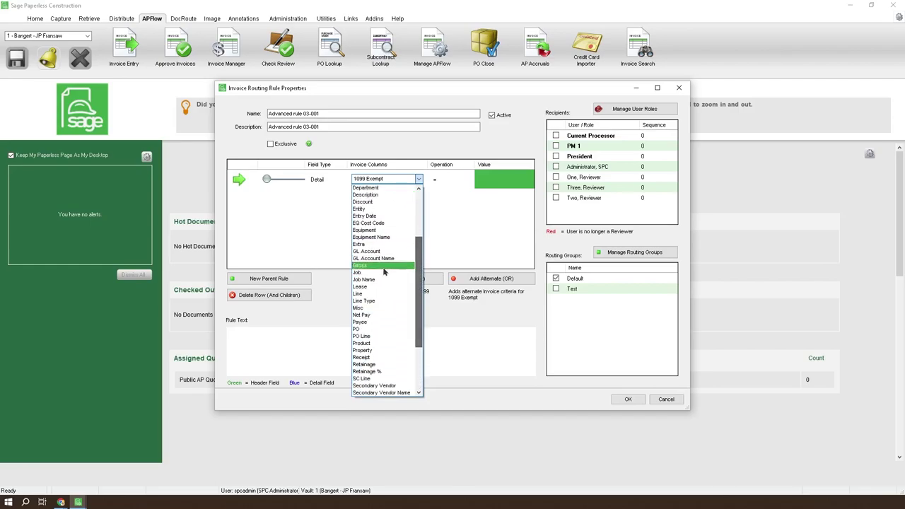
click(366, 274)
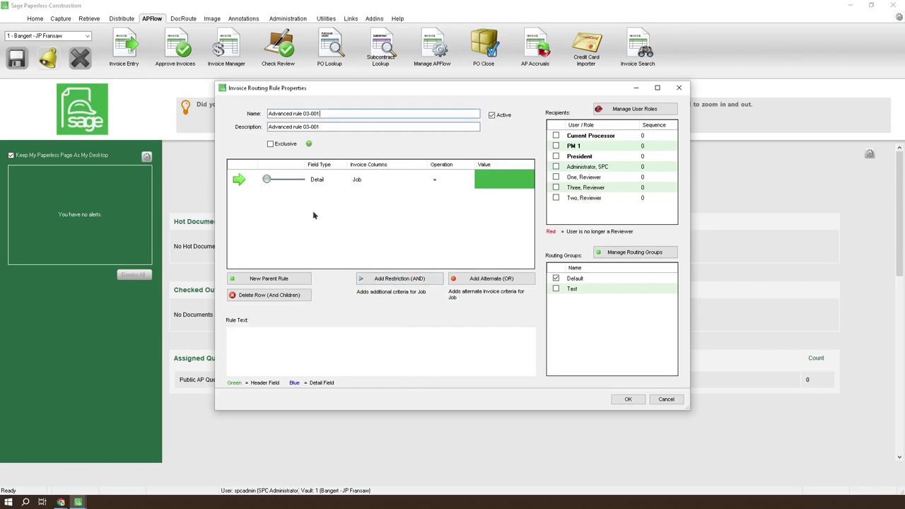
Enter '0-300 as the value of the Job criterion.
click(511, 182)
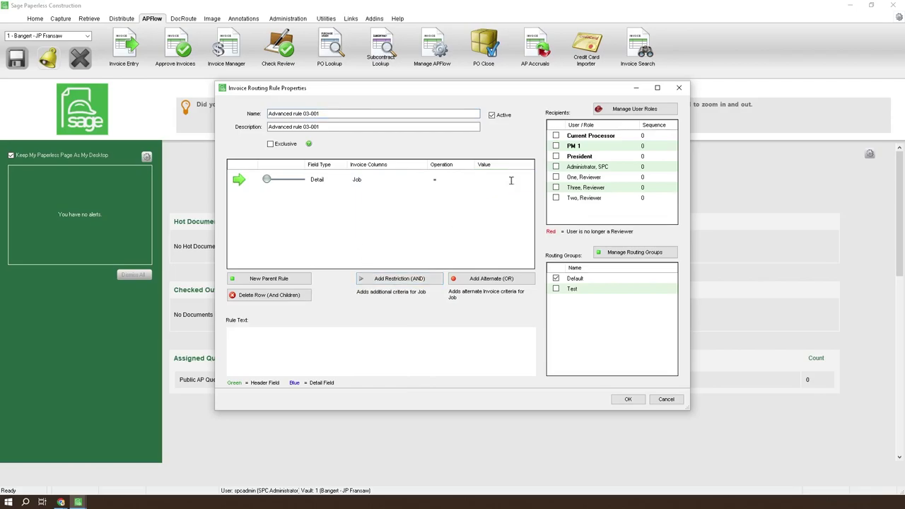
text('03-001)
key(Tab)
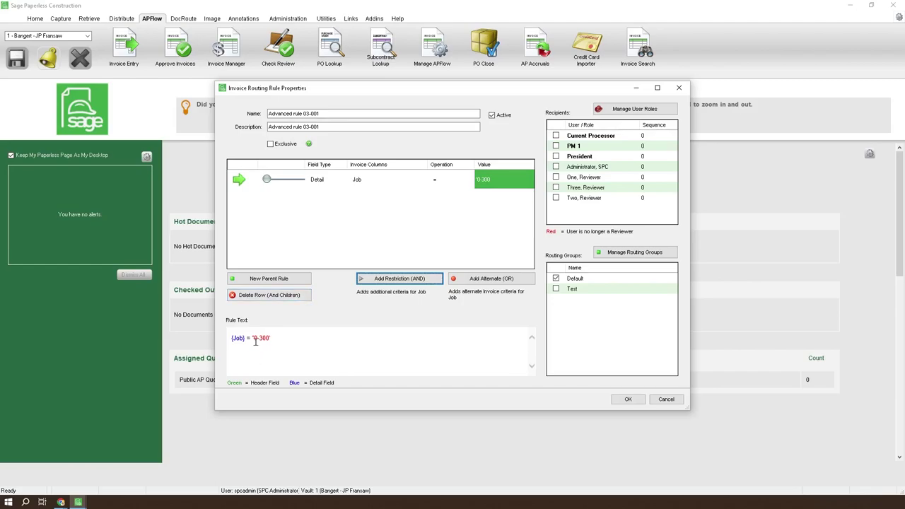
Change the value of the parent rule's Job criterion to 03-001.
click(495, 179)
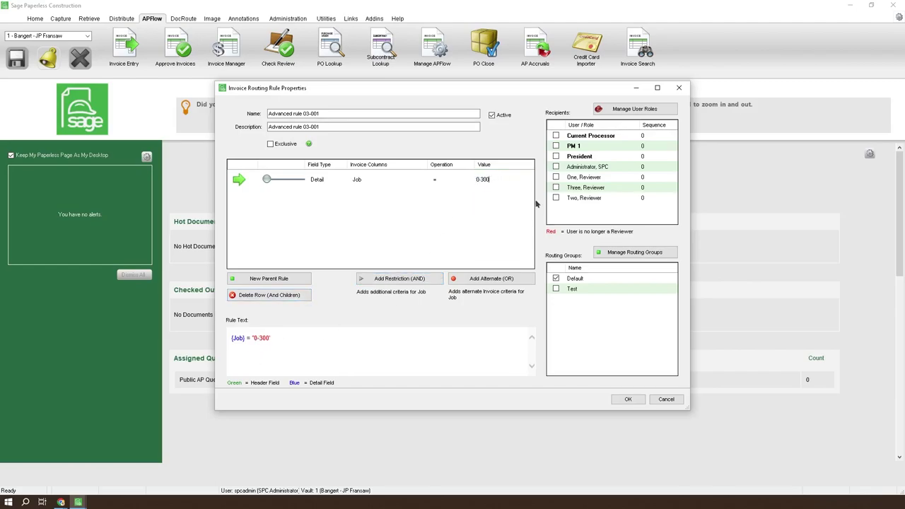
key(BackSpace)
key(BackSpace)
key(BackSpace)
text(3-001)
key(Tab)
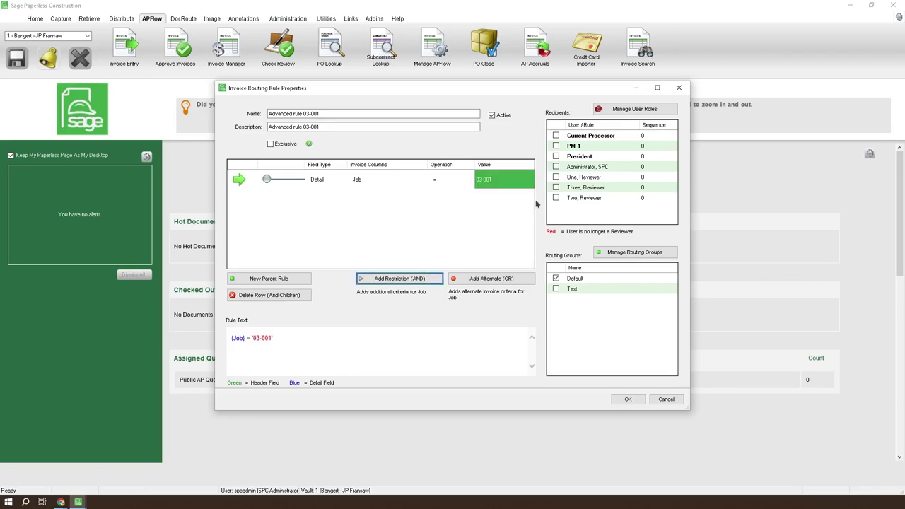
Add an AND restriction to the Job criterion with field type Header and invoice column Invoice Total.
click(389, 280)
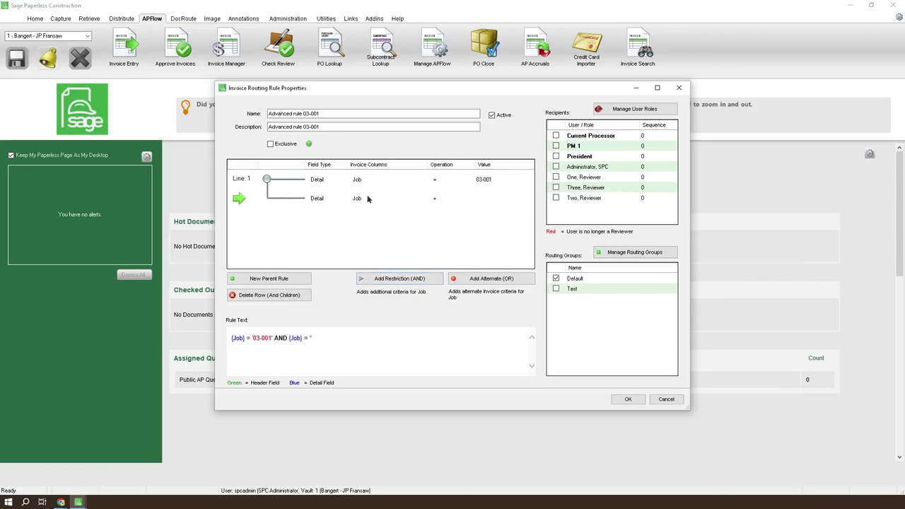
click(338, 201)
click(339, 199)
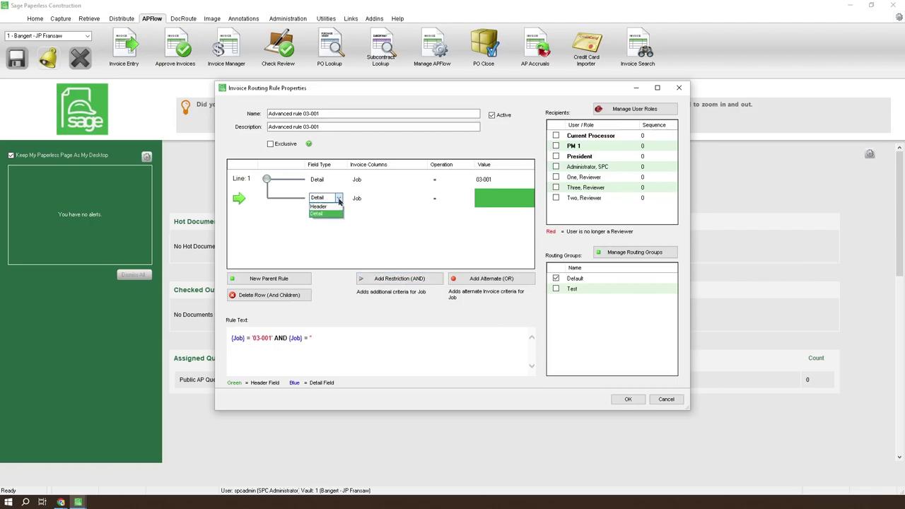
click(323, 206)
click(403, 202)
click(419, 199)
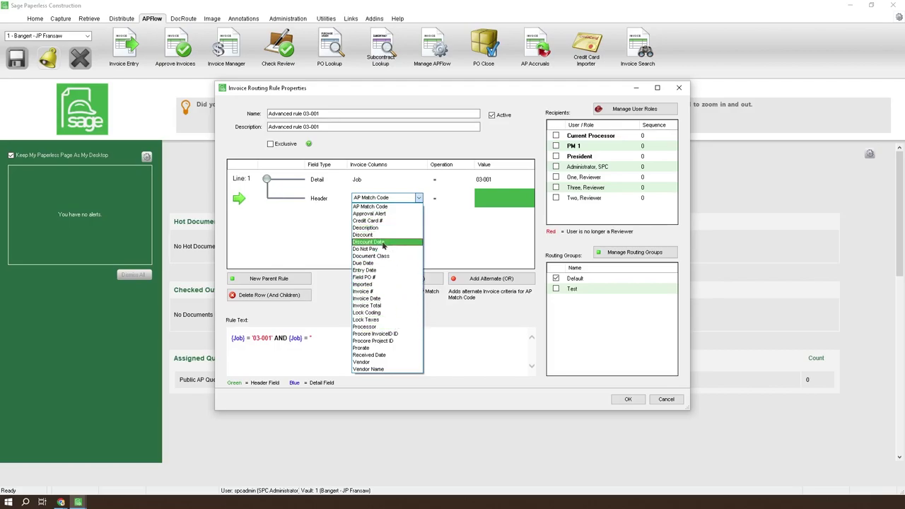
click(386, 306)
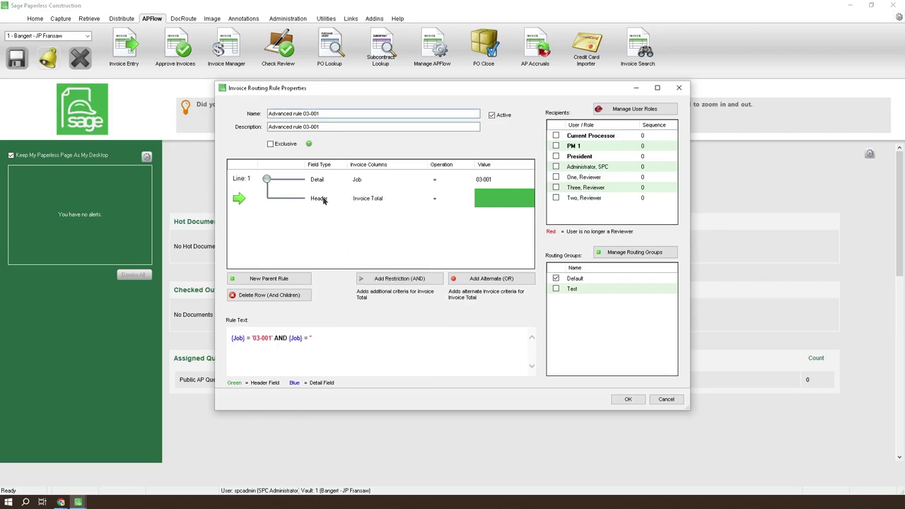
Set the Invoice Total restriction to the operation > with the value 10000.
click(458, 201)
click(467, 199)
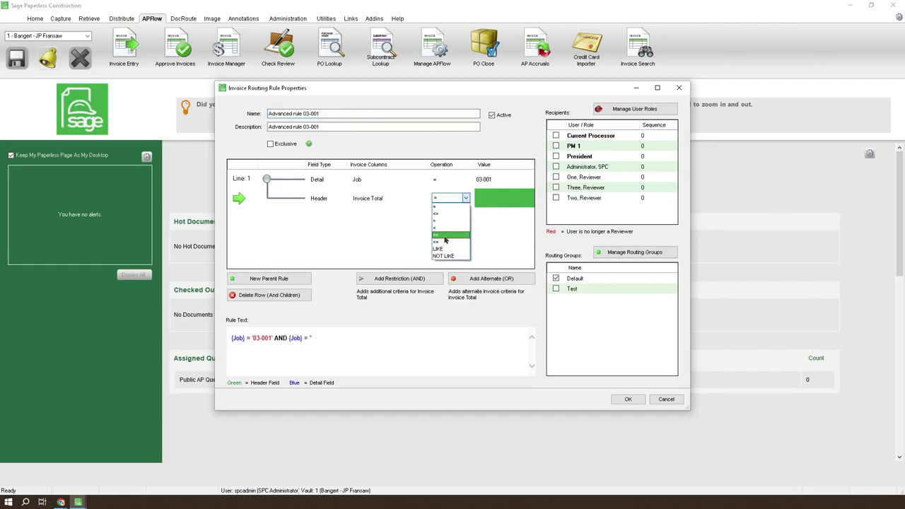
click(442, 206)
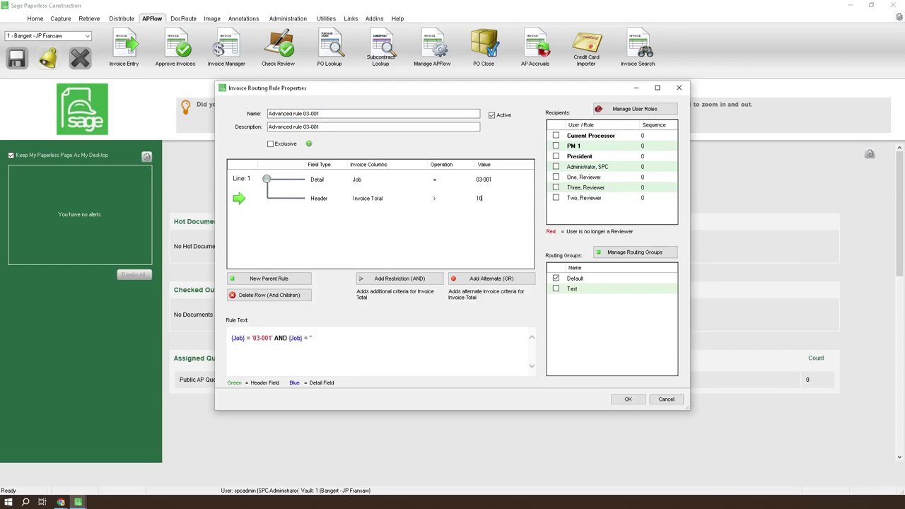
key(Tab)
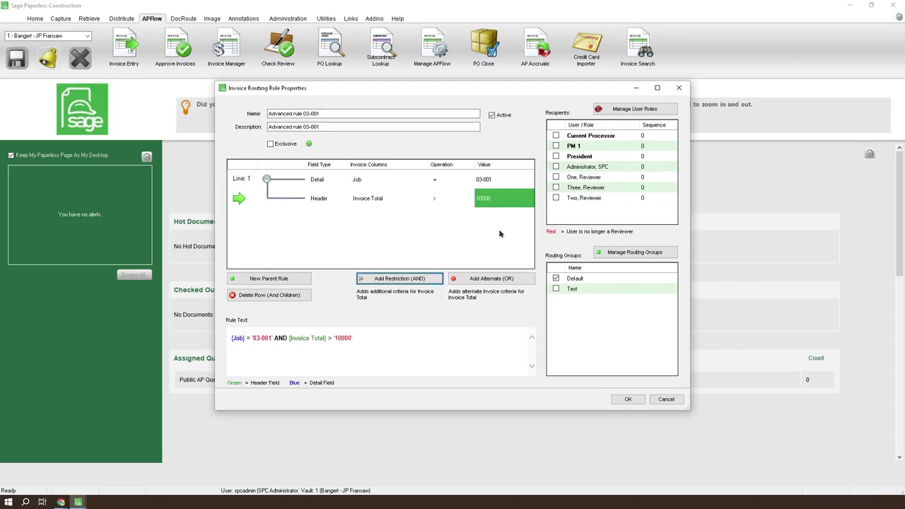
Select PM 1, President, Reviewer One and Reviewer Two as the rule's recipients and set the President's sequence to 1.
click(556, 146)
click(556, 156)
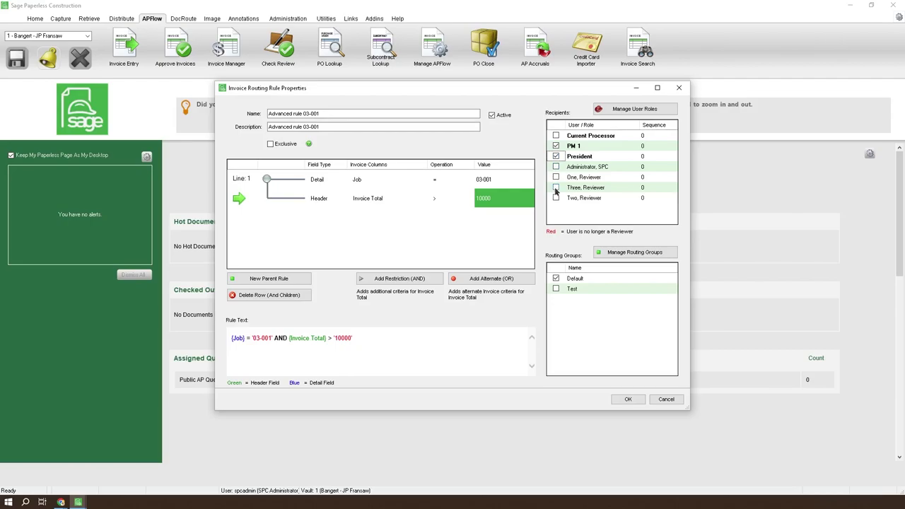
click(556, 188)
click(556, 198)
click(556, 188)
click(556, 177)
click(556, 198)
click(645, 156)
text(1)
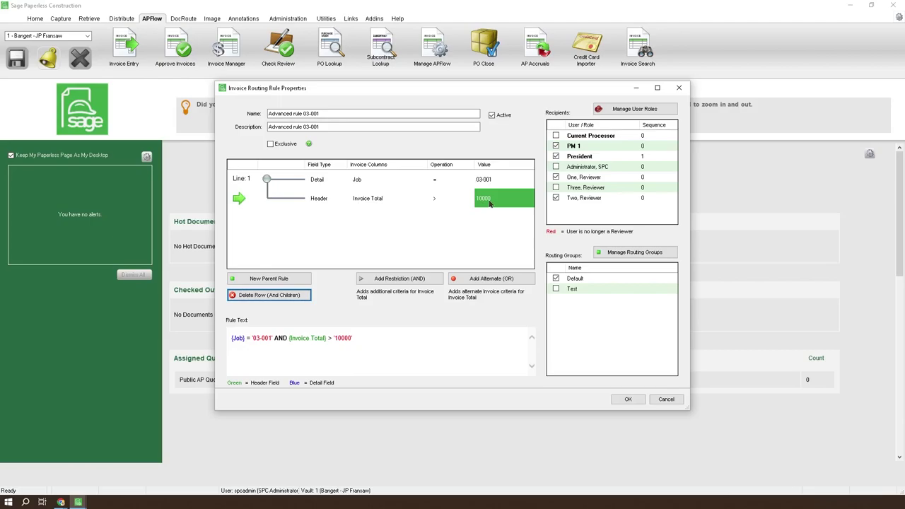
Add an OR alternate to the parent Job criterion with the value 03-002.
click(272, 182)
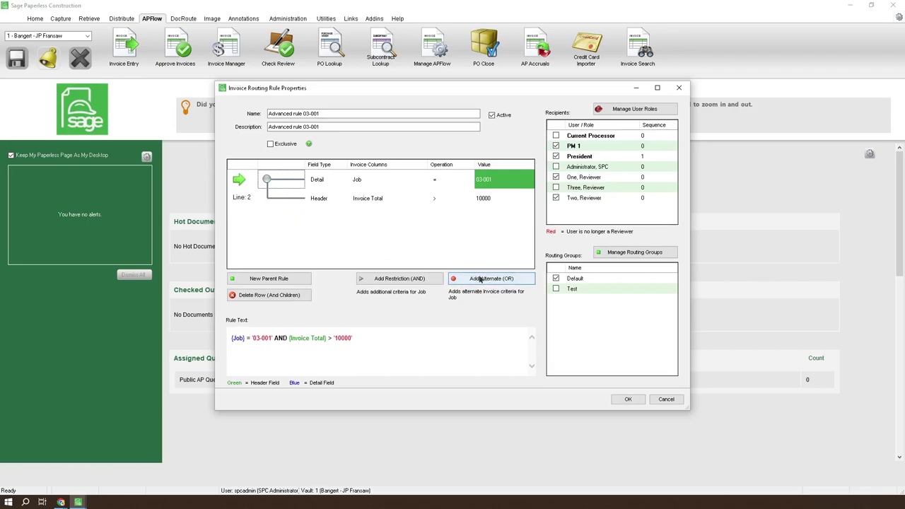
click(477, 279)
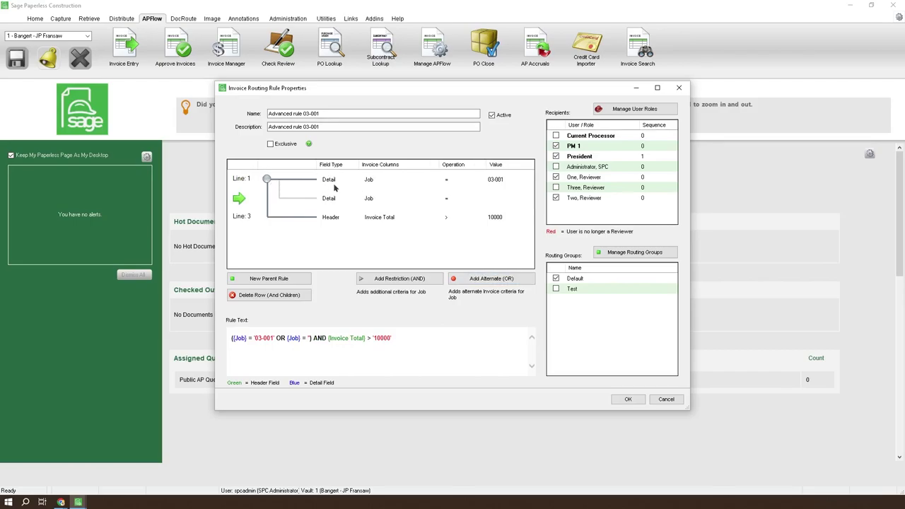
click(498, 199)
text(03-002)
click(232, 338)
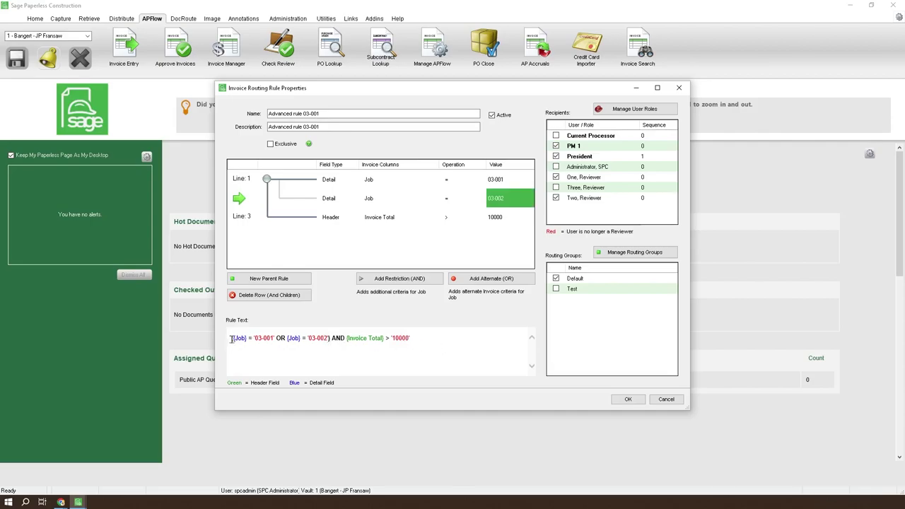
Examine in the rule text how the two alternative Job conditions are grouped and combined with the Invoice Total condition.
drag(330, 339, 231, 339)
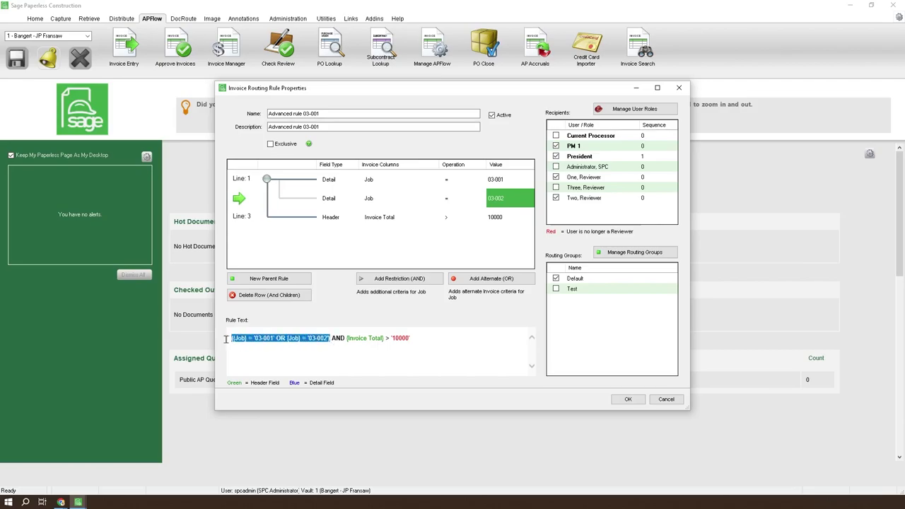
click(287, 360)
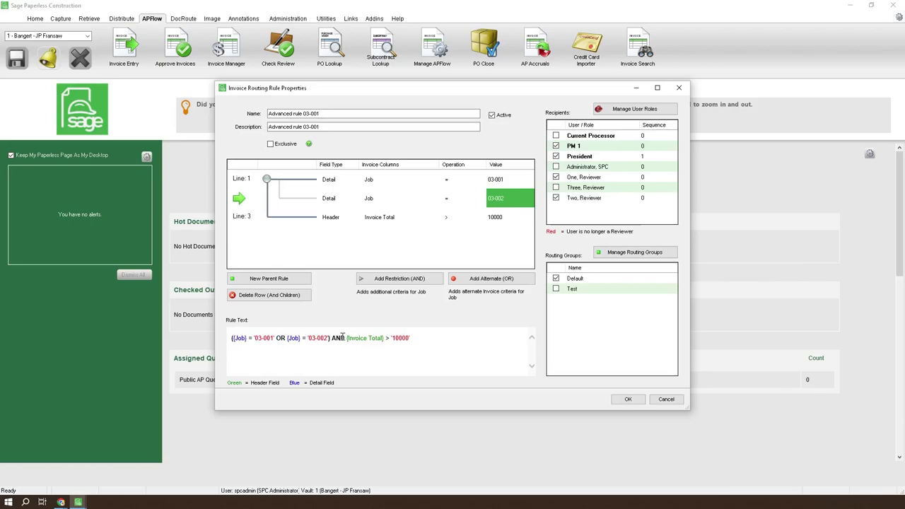
drag(345, 339, 423, 340)
click(261, 338)
drag(232, 338, 330, 339)
click(338, 338)
drag(422, 341, 348, 340)
click(418, 340)
drag(232, 338, 329, 338)
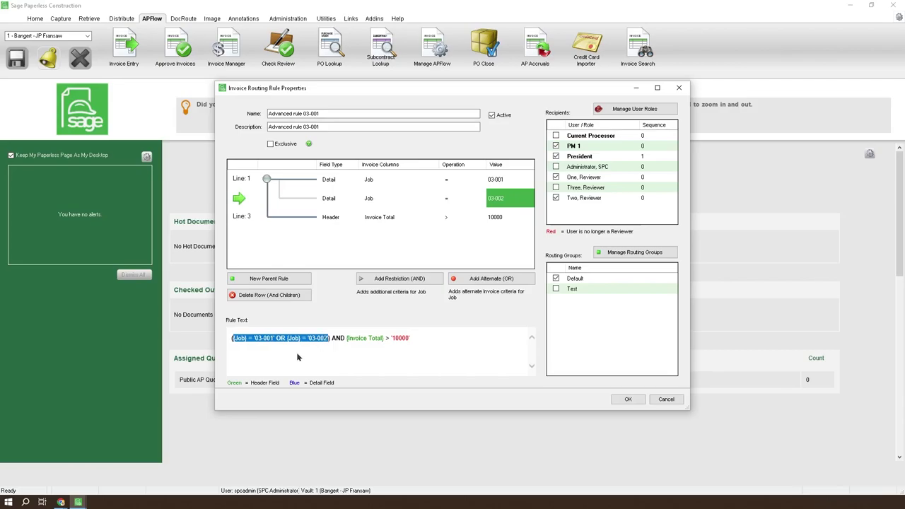
click(459, 358)
drag(437, 336, 230, 341)
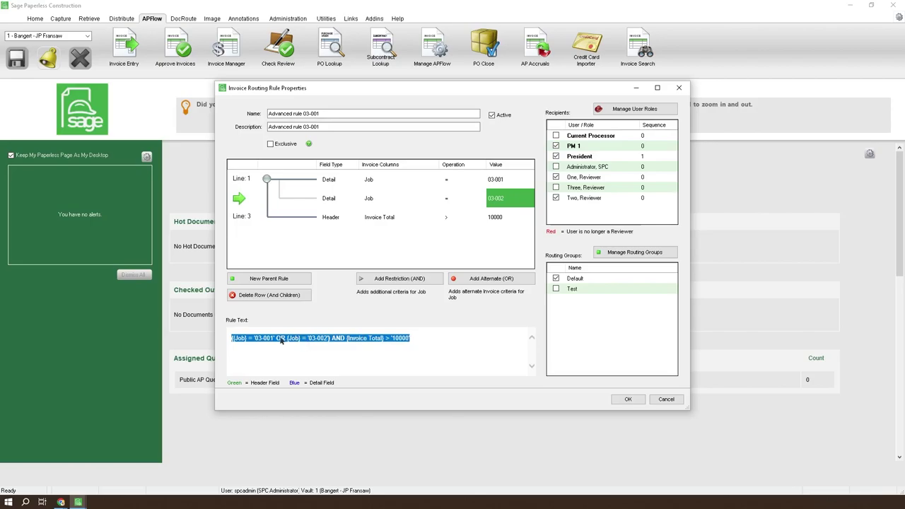
click(257, 338)
drag(234, 338, 415, 337)
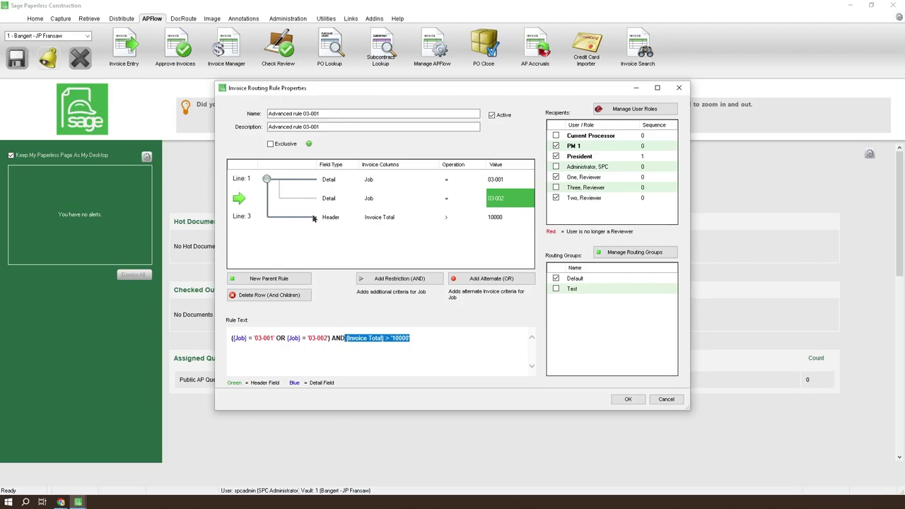
click(311, 232)
Delete the alternate Job row with the value 03-002 from the rule.
click(297, 198)
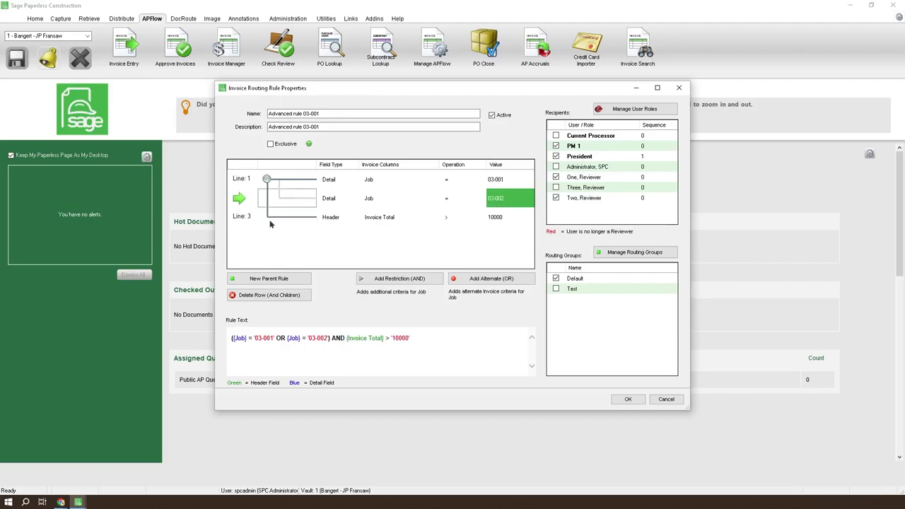
click(285, 300)
click(396, 183)
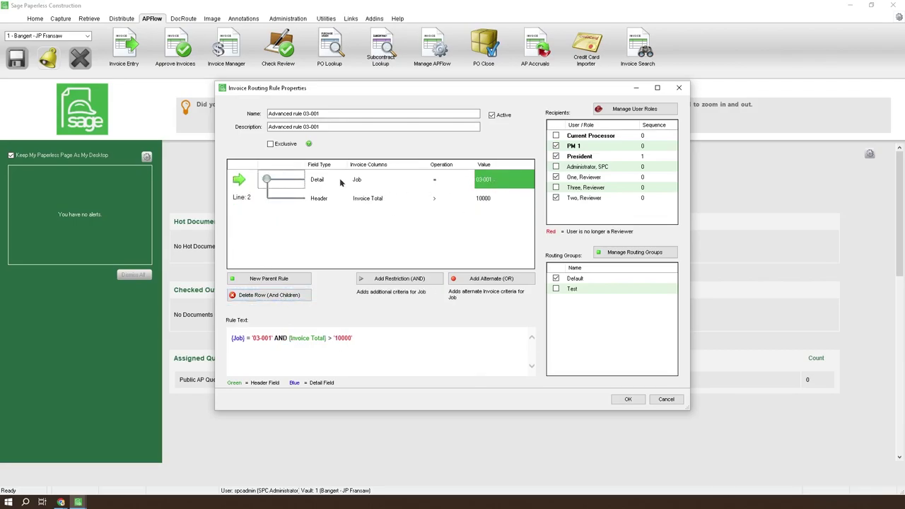
Add a second parent rule with field type Detail and invoice column Job, and add an AND restriction row beneath it.
click(273, 200)
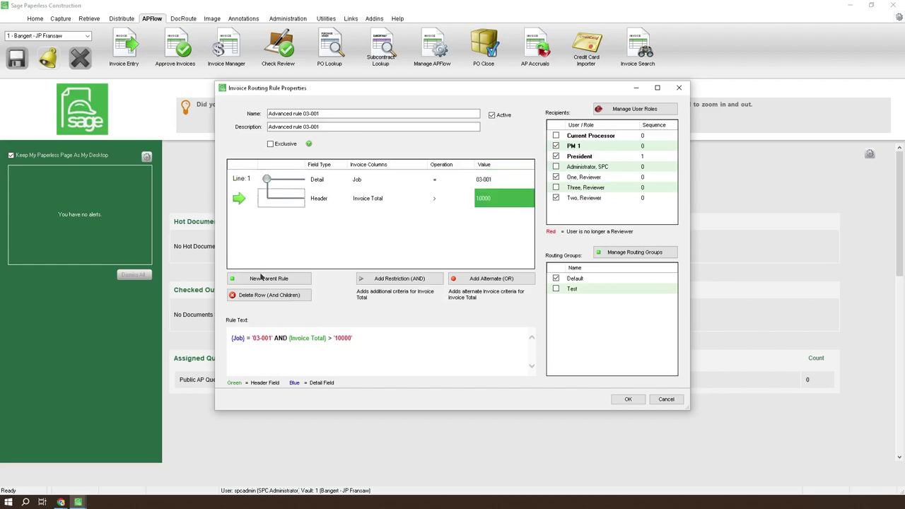
click(262, 281)
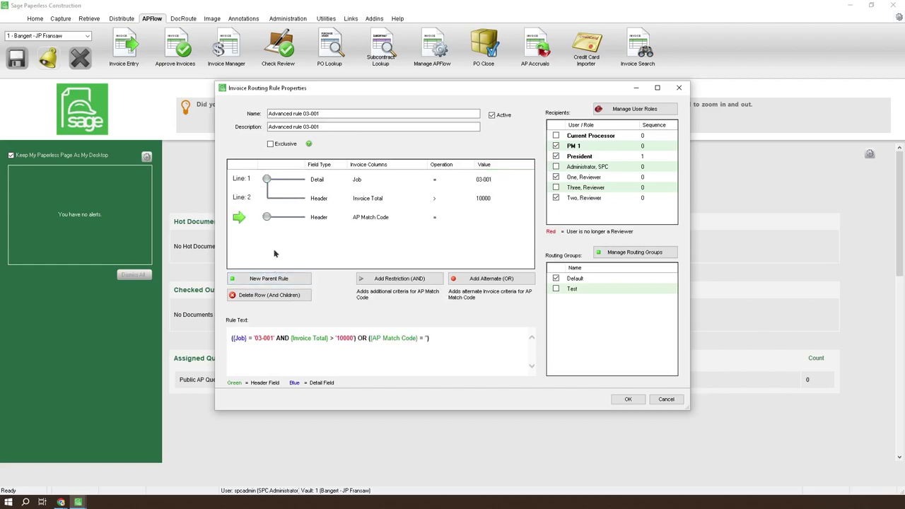
click(316, 220)
click(339, 220)
click(326, 235)
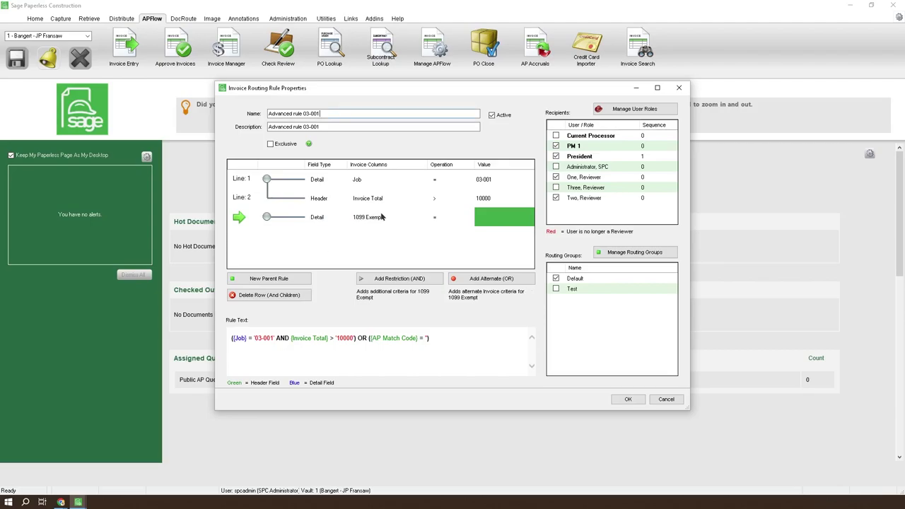
click(392, 220)
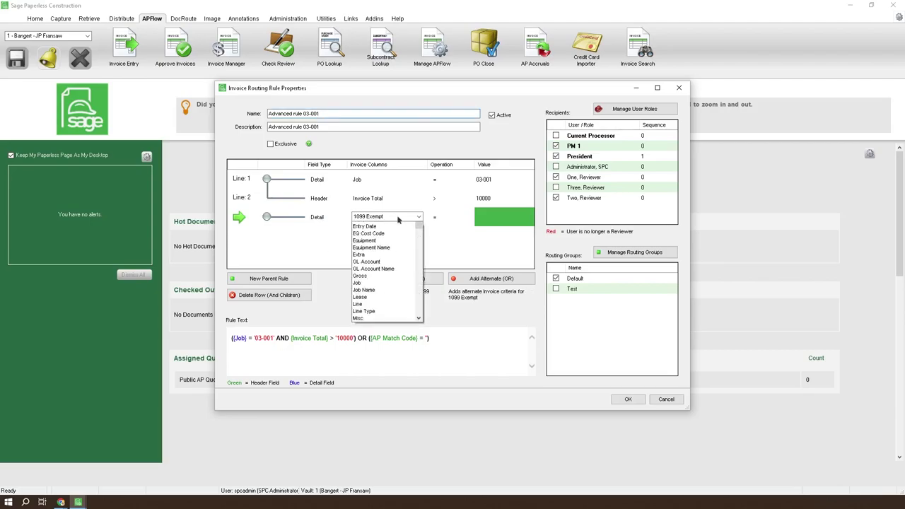
click(360, 396)
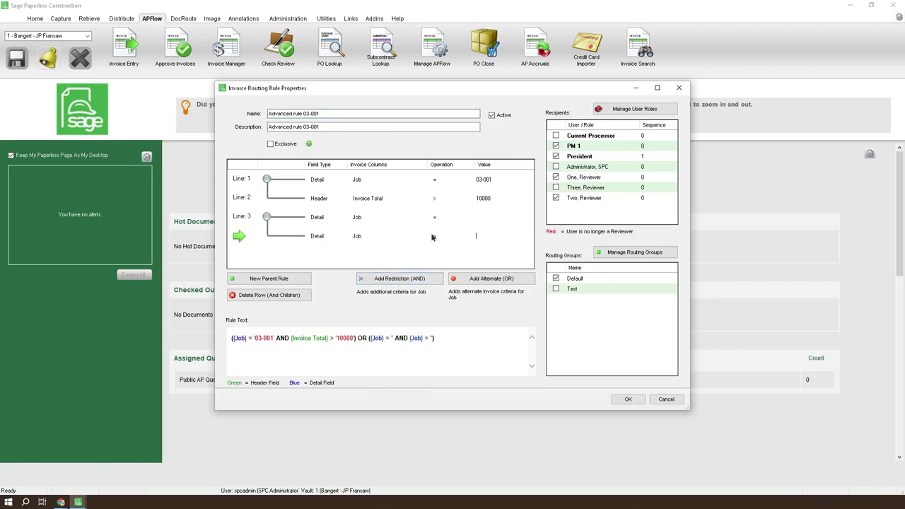
Set the new restriction row's field type to Detail and its invoice column to Discount.
click(312, 241)
click(335, 238)
click(318, 251)
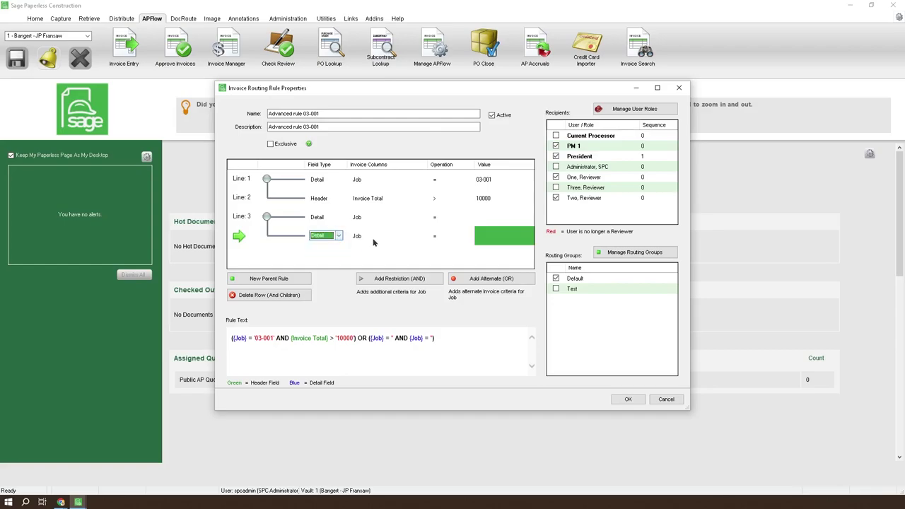
click(362, 239)
click(417, 236)
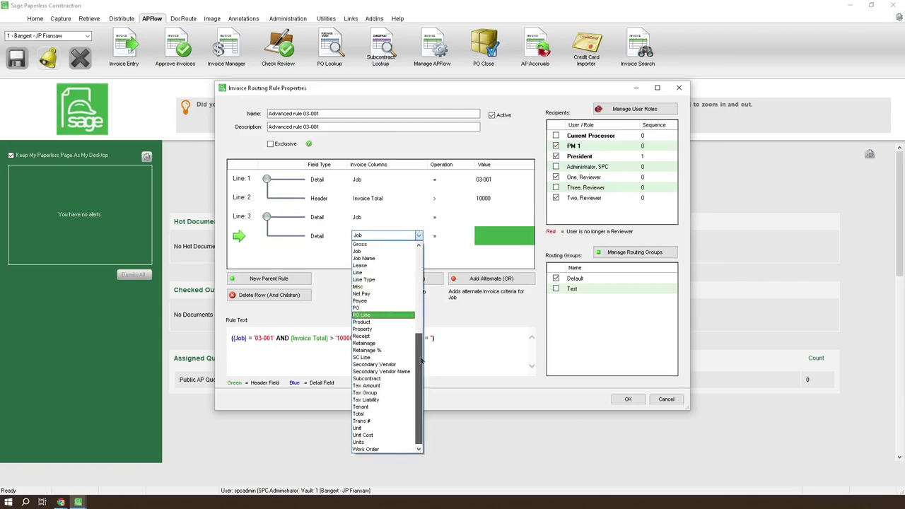
drag(421, 361, 420, 280)
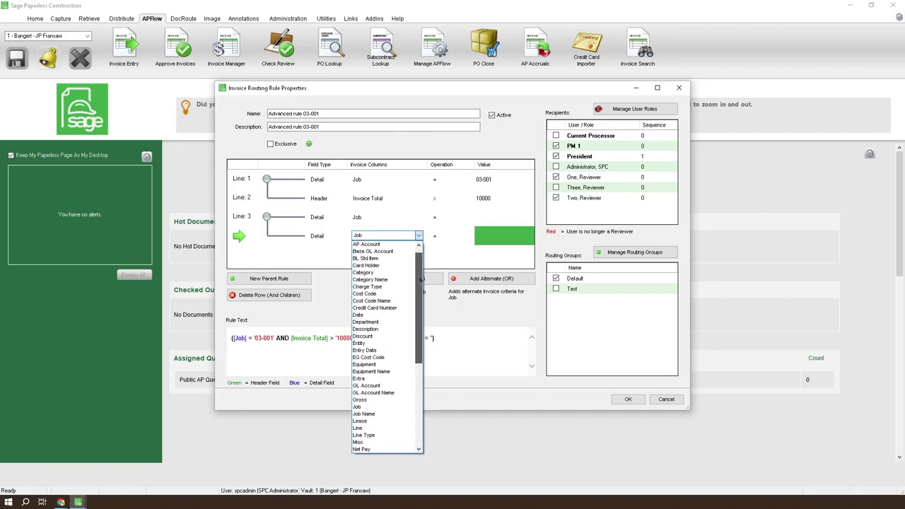
drag(420, 280, 419, 312)
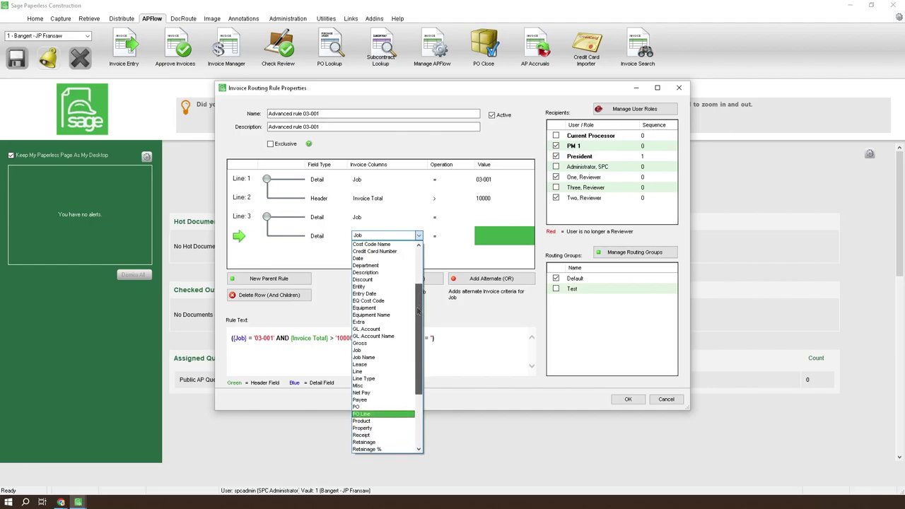
click(362, 280)
Set the Discount restriction to the operation > with the value 0.
click(455, 239)
click(467, 236)
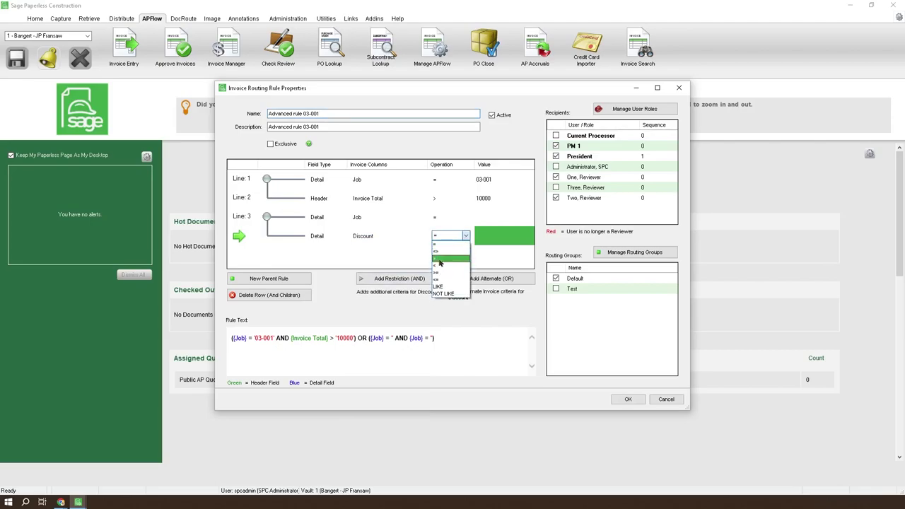
click(439, 258)
click(498, 235)
text(0)
Set the second parent rule's Job value to 03-001 and review the complete rule text.
click(485, 218)
text(03)
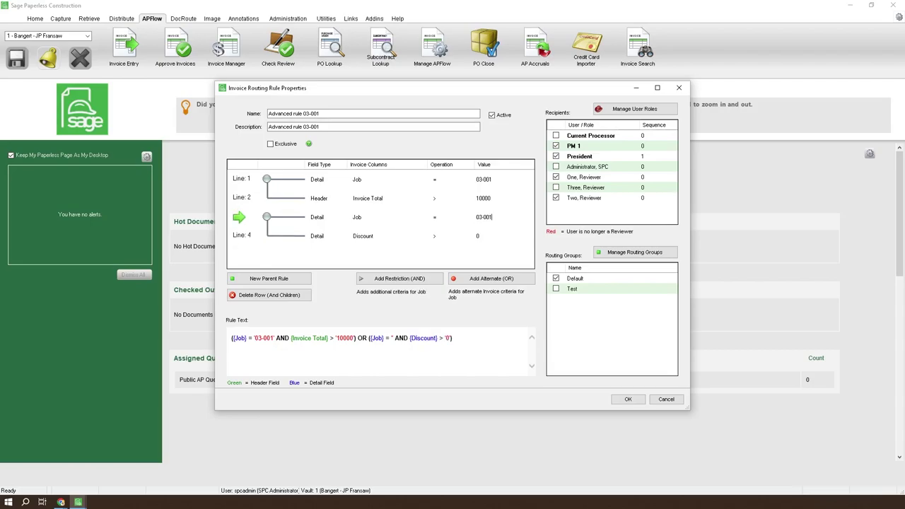
click(499, 239)
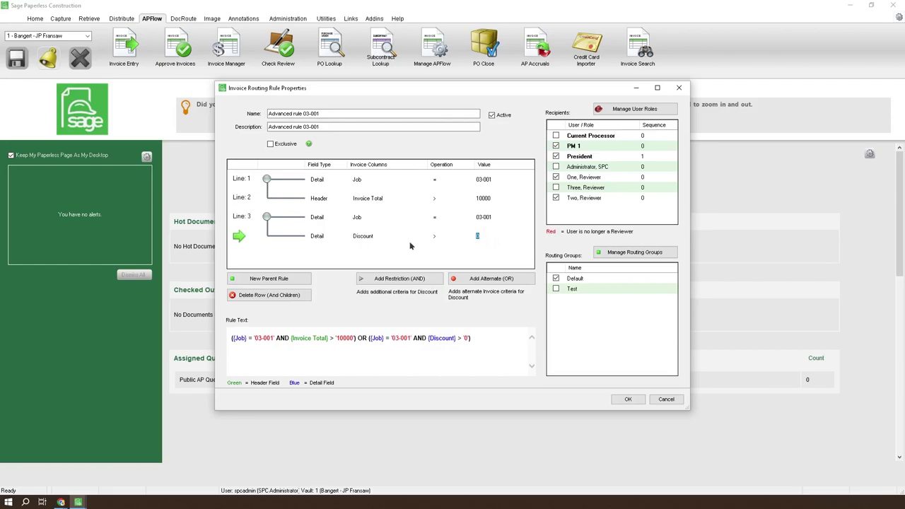
click(499, 234)
click(474, 363)
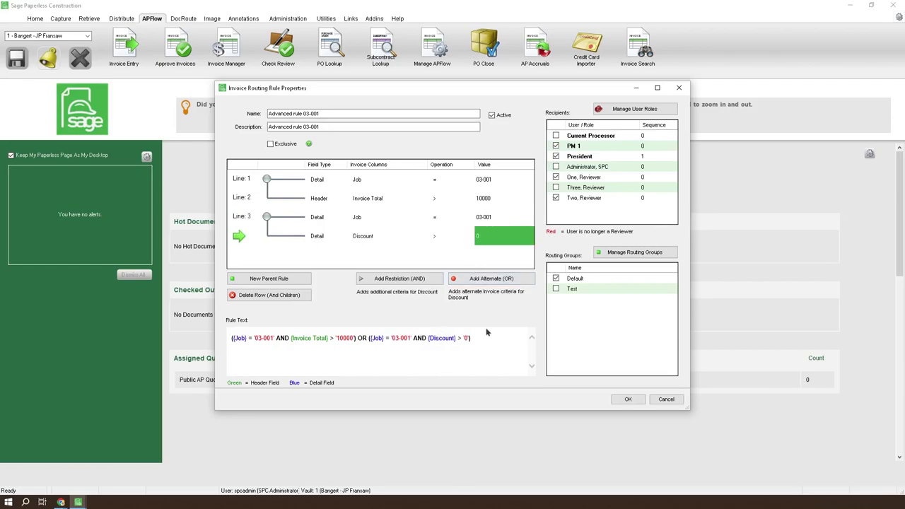
drag(486, 336, 237, 345)
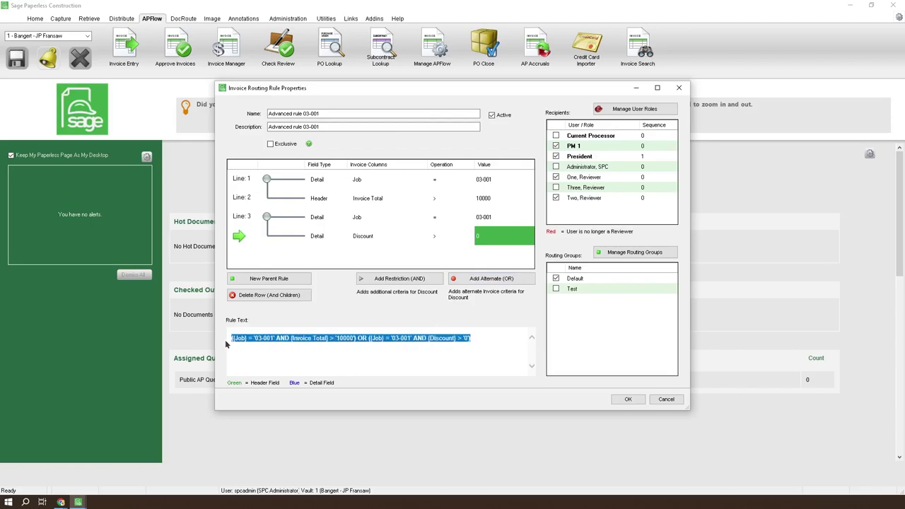
Examine the Rule Text, checking the Job and Invoice Total group, the Job and Discount group, and the OR between them.
click(335, 371)
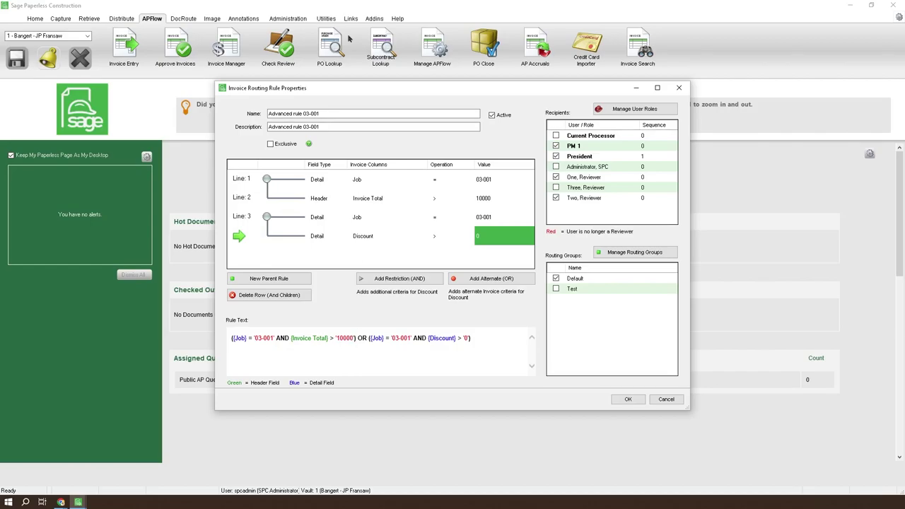
drag(232, 338, 355, 339)
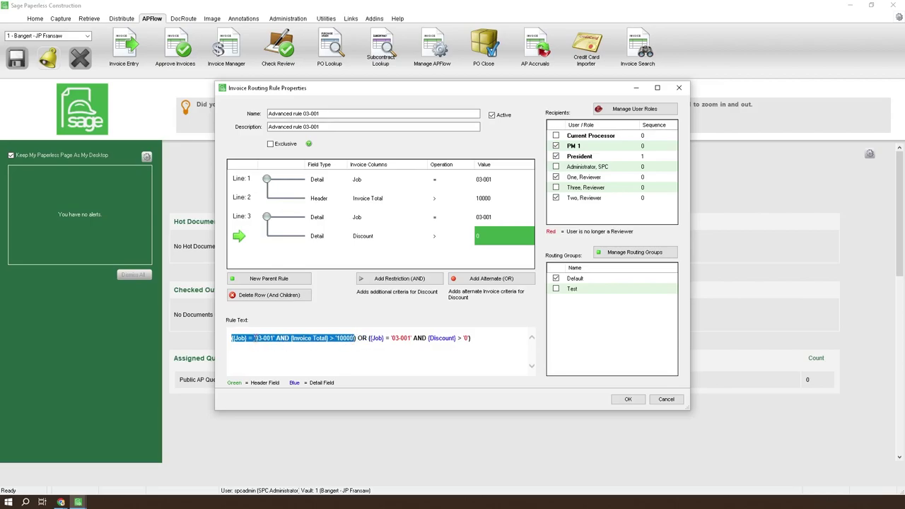
click(262, 339)
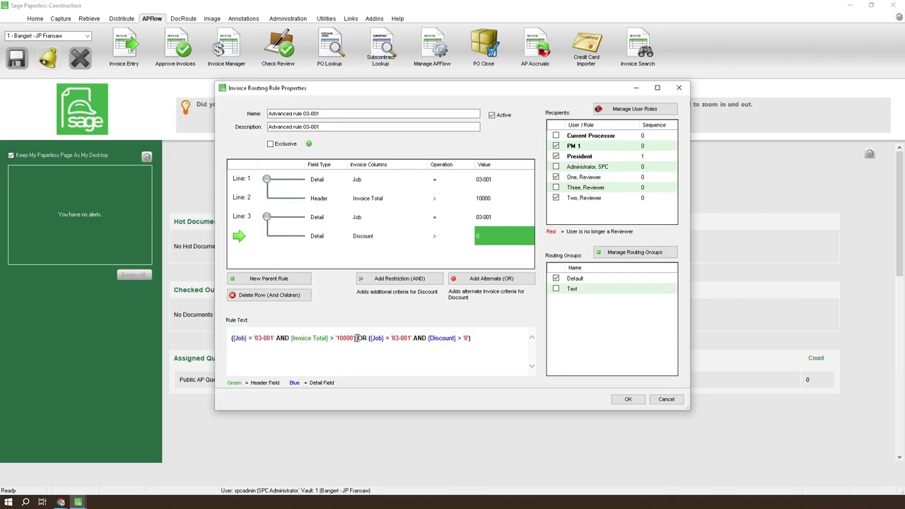
mouse_move(357, 339)
mouse_down()
mouse_move(222, 340)
mouse_move(349, 336)
mouse_up()
click(266, 348)
double_click(297, 339)
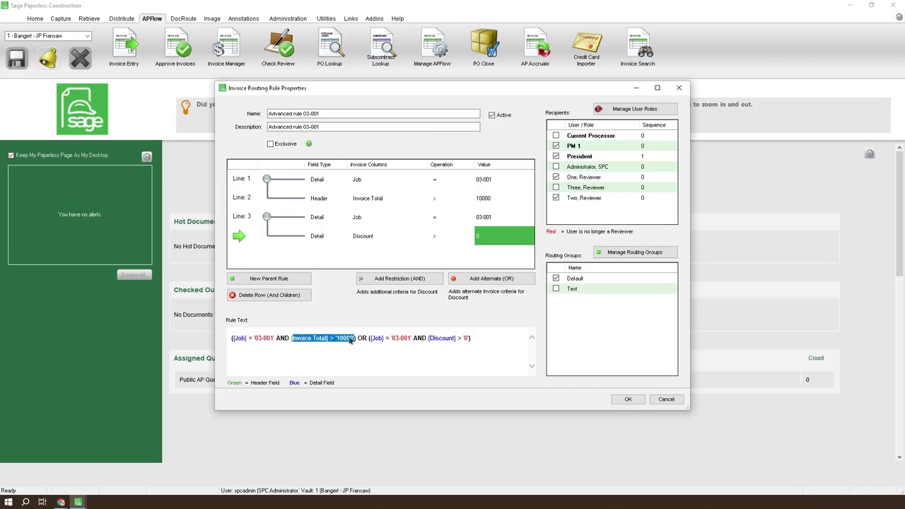
click(366, 339)
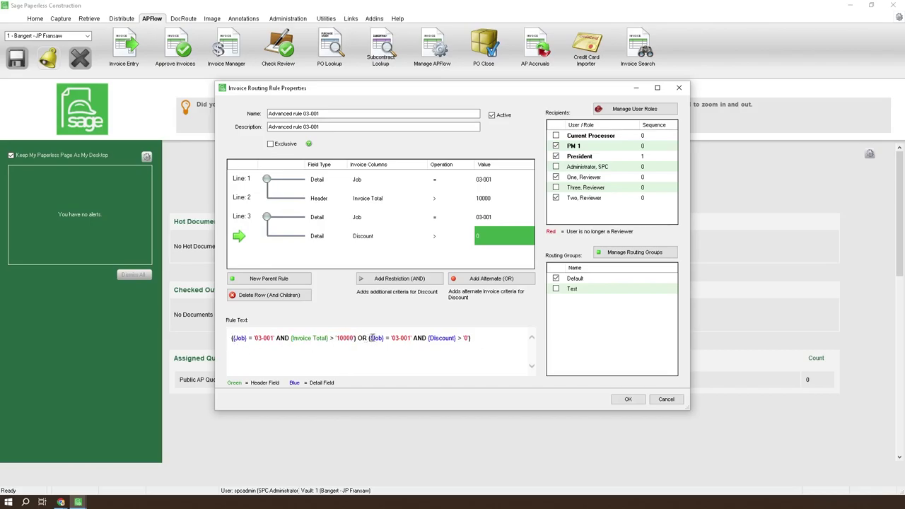
drag(368, 338, 467, 338)
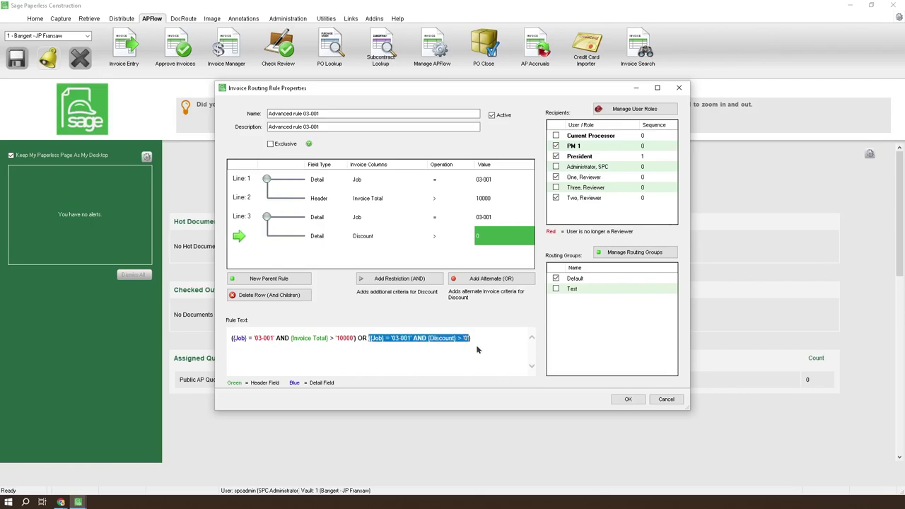
click(458, 338)
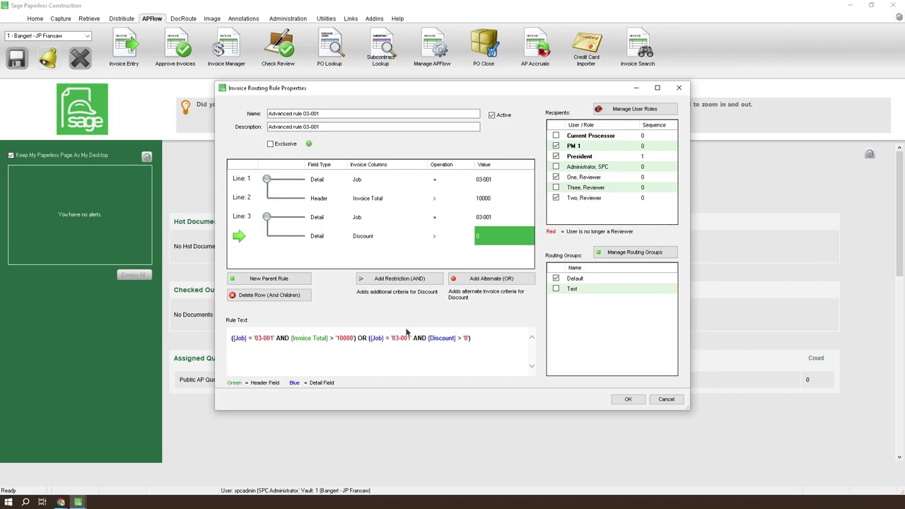
double_click(363, 338)
Add three blank OR alternate rows beneath the first parent rule's Job criterion.
click(283, 185)
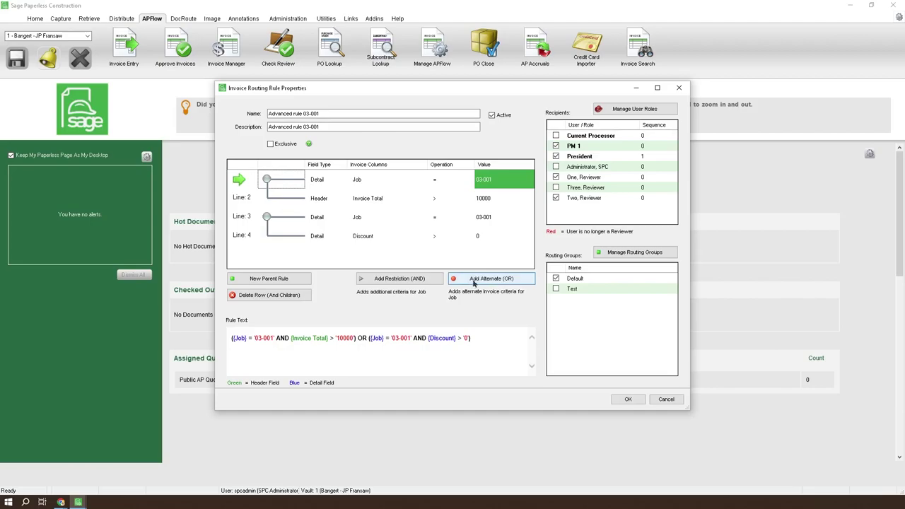
click(476, 282)
click(284, 184)
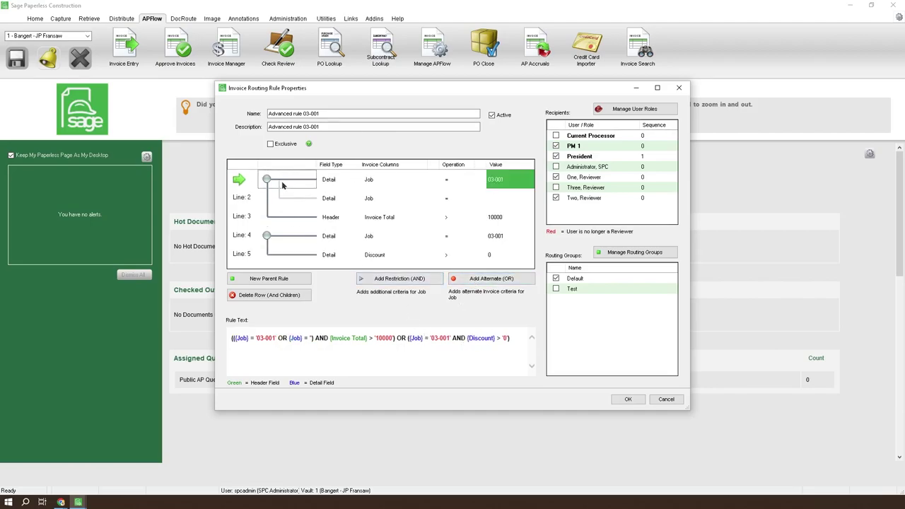
click(329, 201)
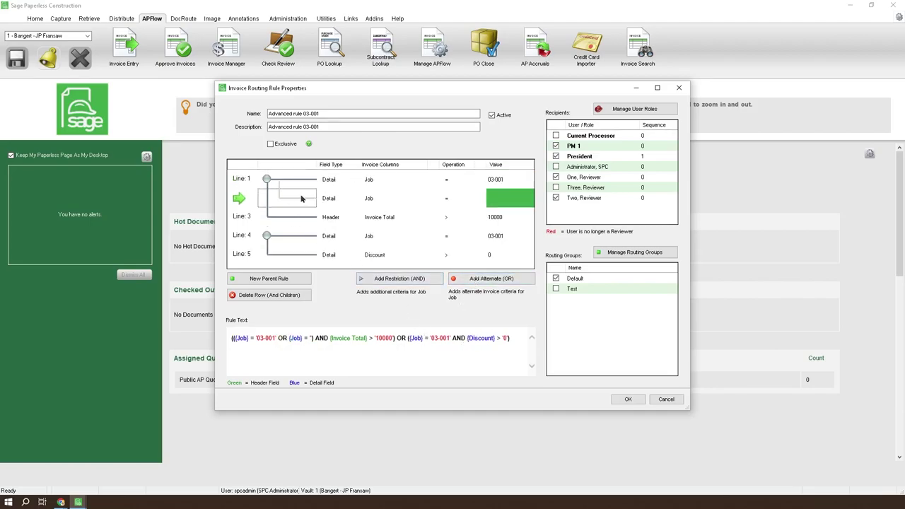
click(490, 282)
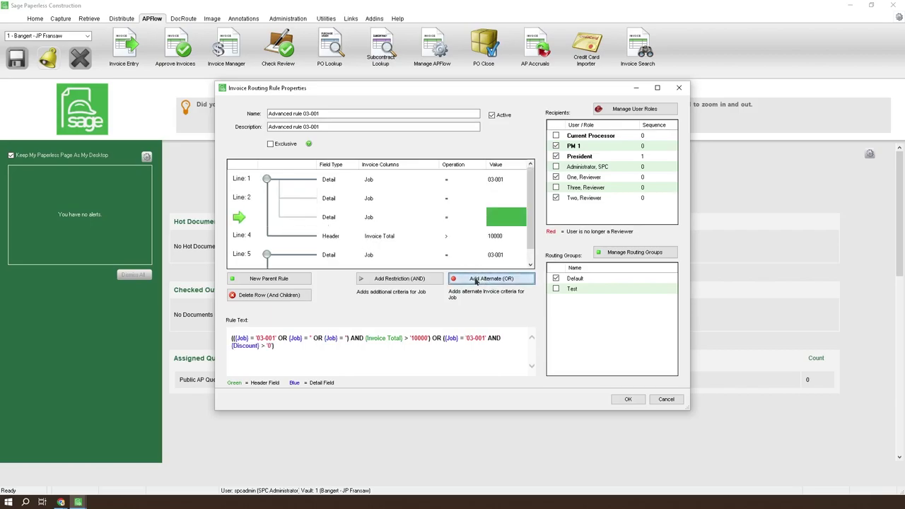
click(472, 279)
click(299, 201)
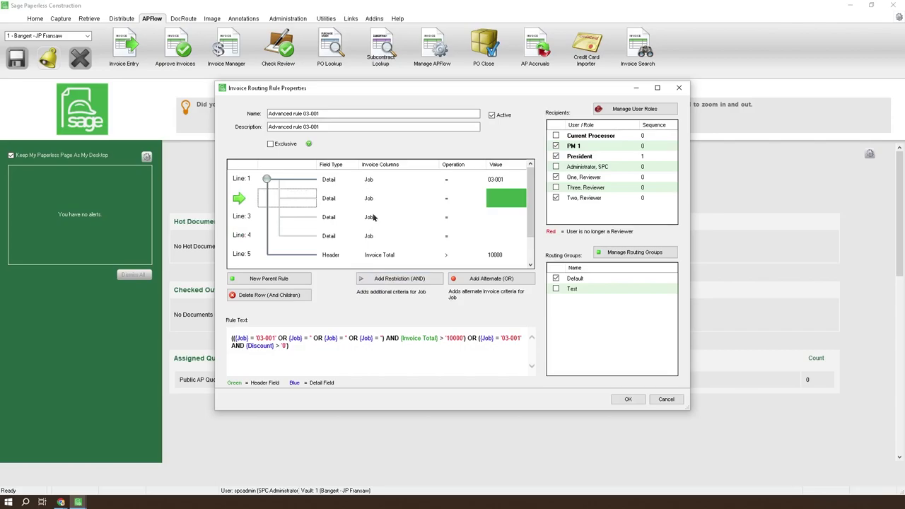
Delete the three blank Job alternate rows from the first parent rule.
click(377, 236)
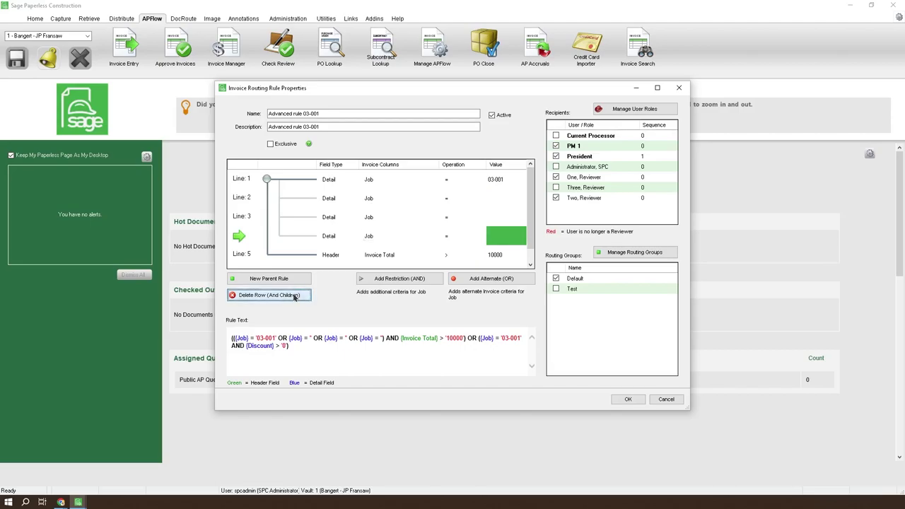
click(269, 295)
click(298, 220)
click(269, 295)
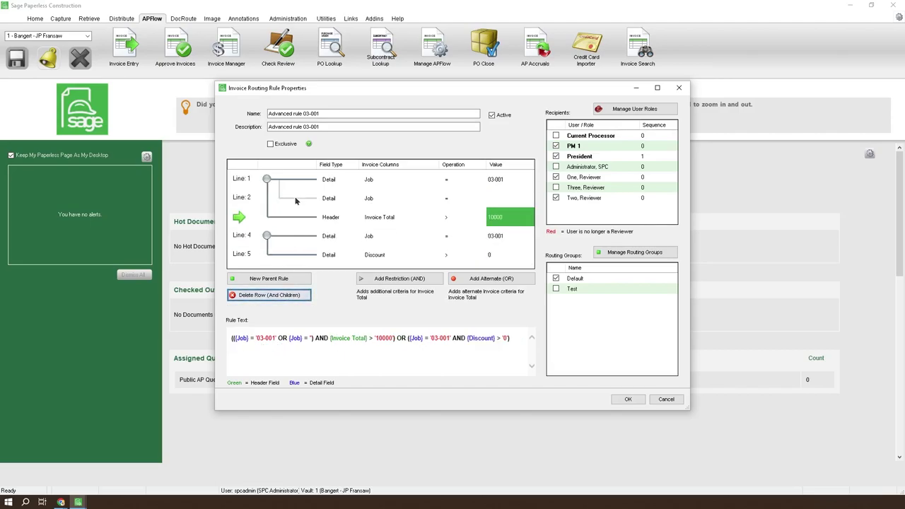
click(296, 202)
click(268, 295)
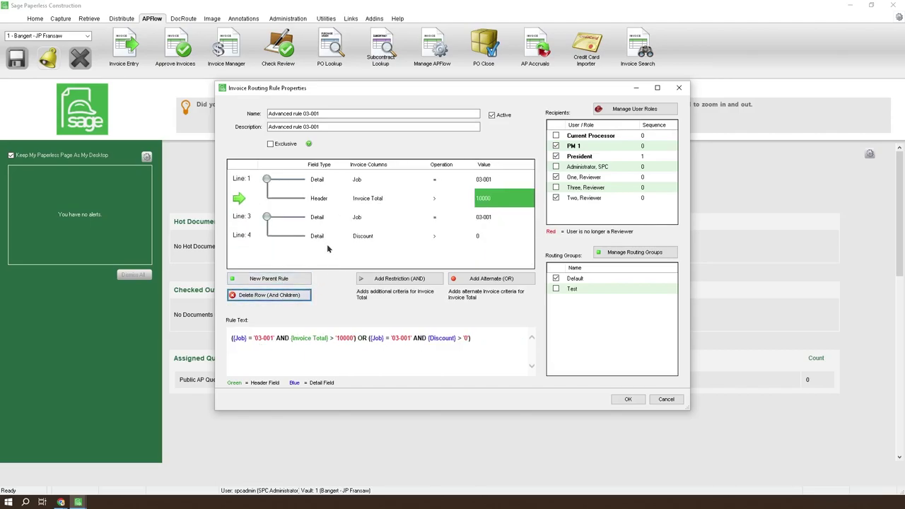
Check the Invoice Total and Discount restriction rows, and save the advanced rule for 03-001.
click(294, 201)
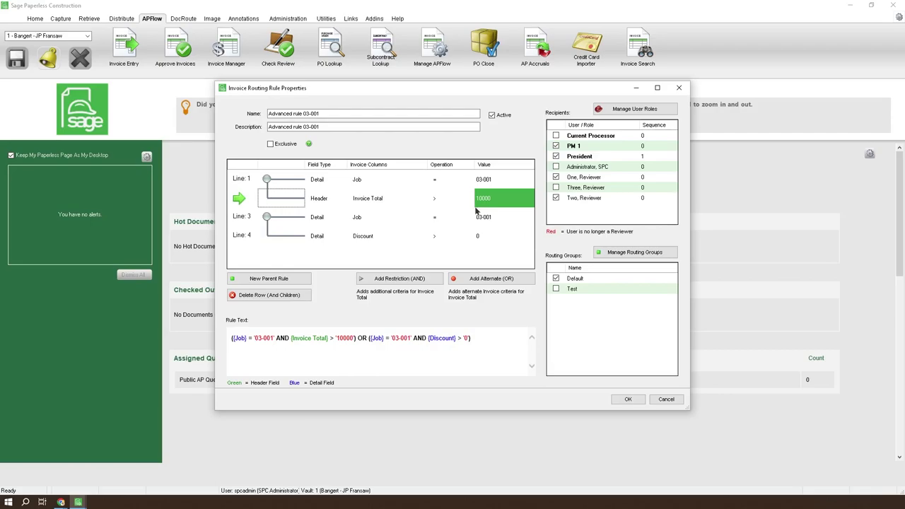
click(311, 238)
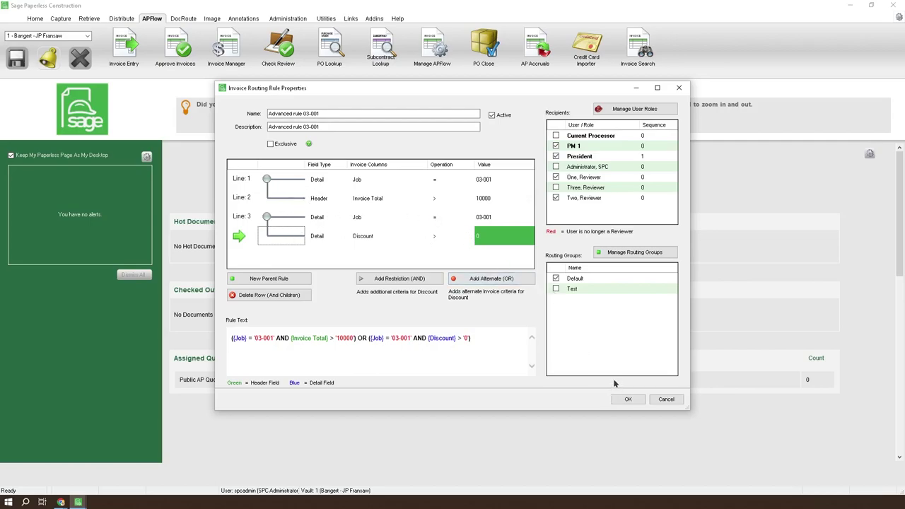
click(627, 400)
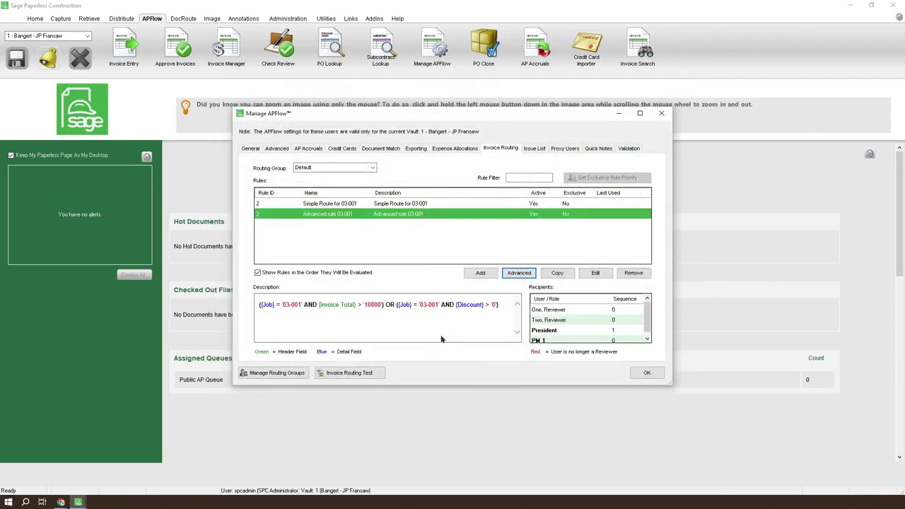
Compare the criteria and recipients of the simple and advanced 03-001 rules, and close the APFlow settings.
click(330, 205)
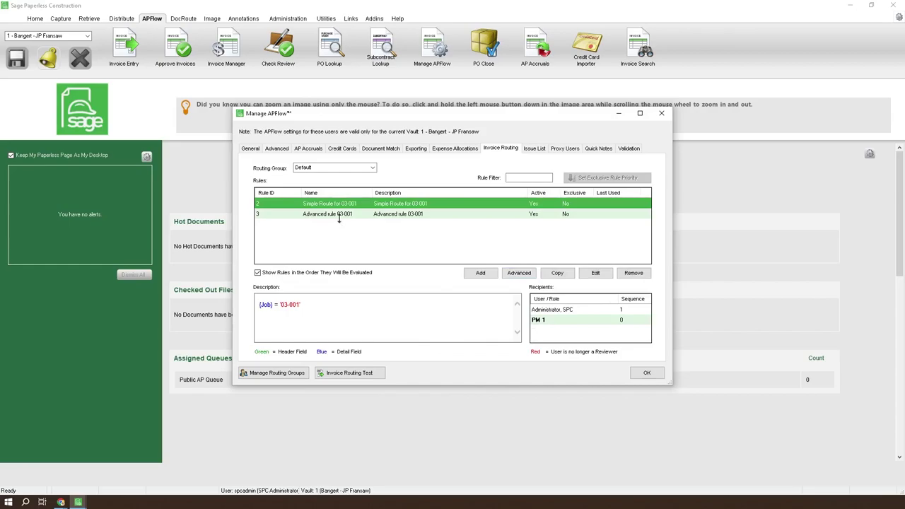
click(340, 215)
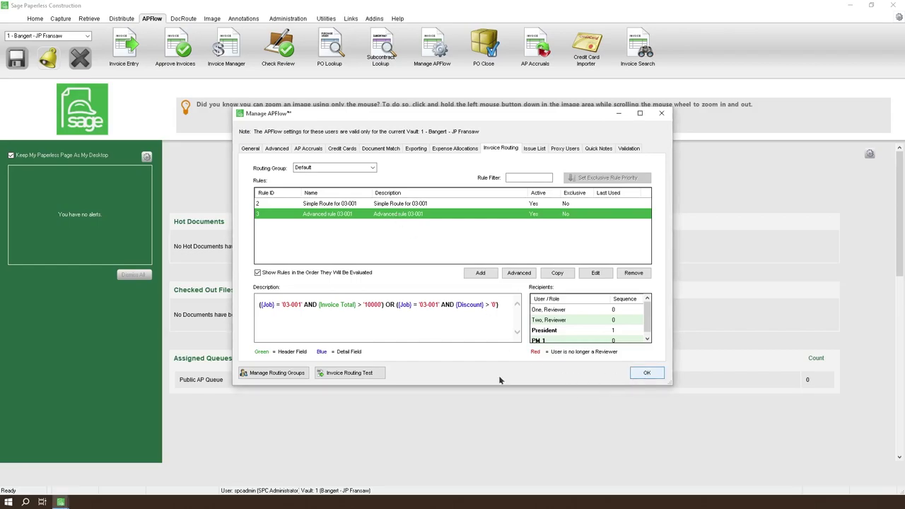
click(646, 372)
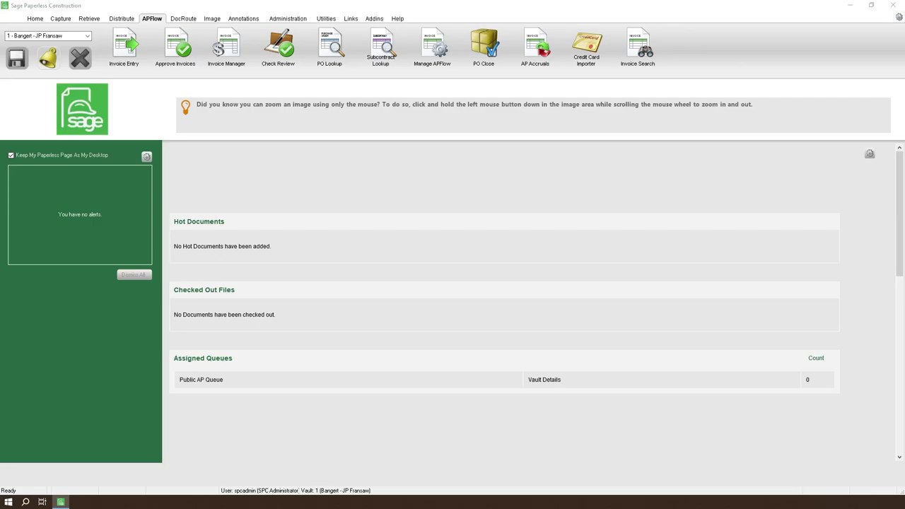
Push the entire plumbing invoice image to the Public AP Queue with class None.
drag(661, 368, 396, 268)
drag(457, 295, 460, 297)
drag(386, 303, 278, 340)
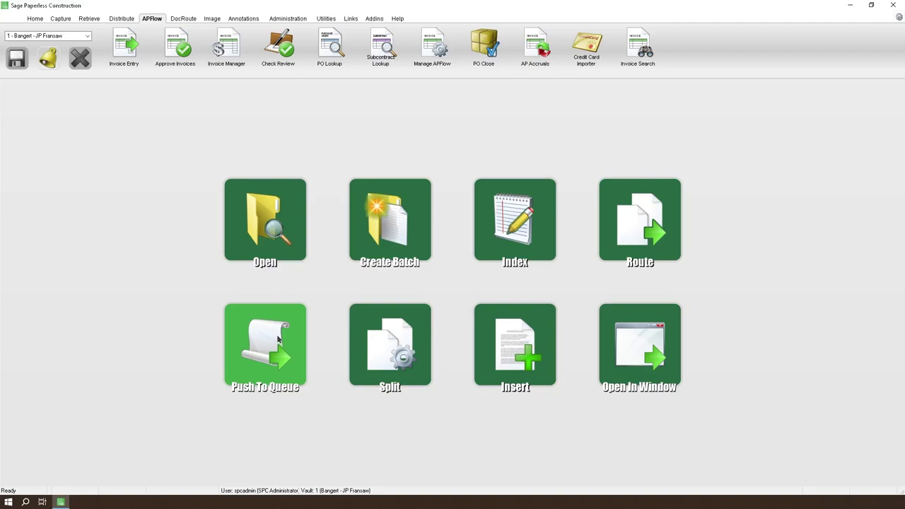
drag(330, 329, 343, 323)
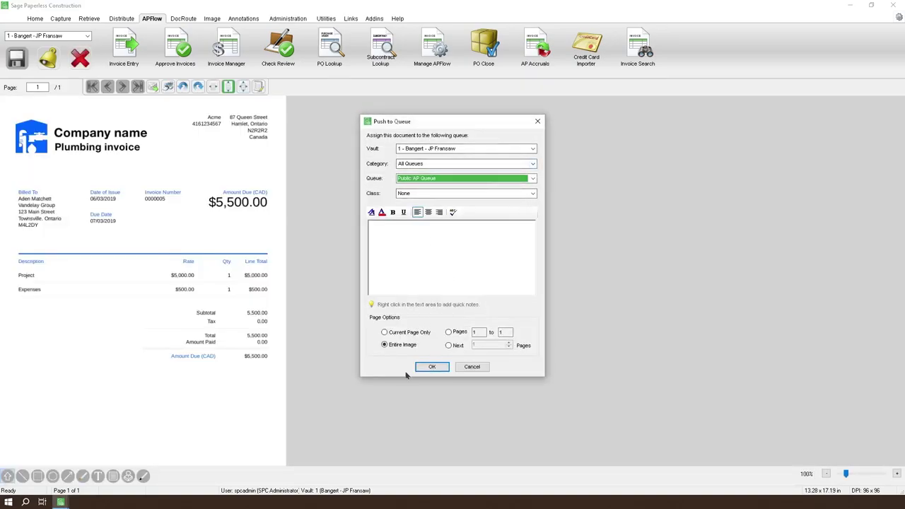
click(434, 372)
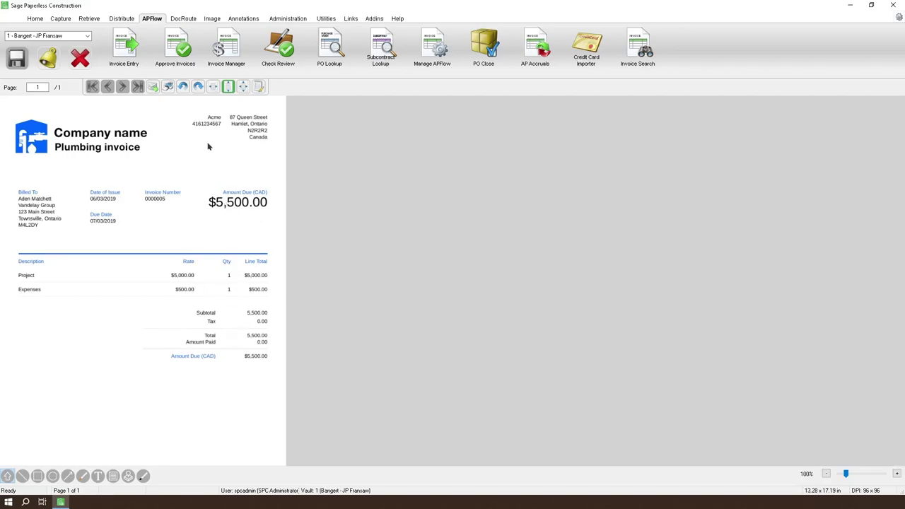
Start a new invoice entry and choose the vendor Hanson Plumbing & Irrigation by filtering the vendors for "plumb".
click(128, 32)
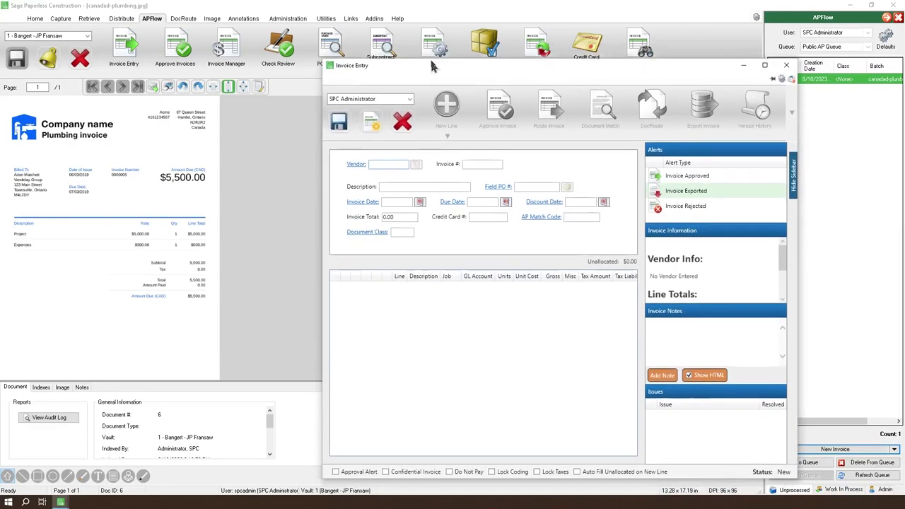
click(354, 134)
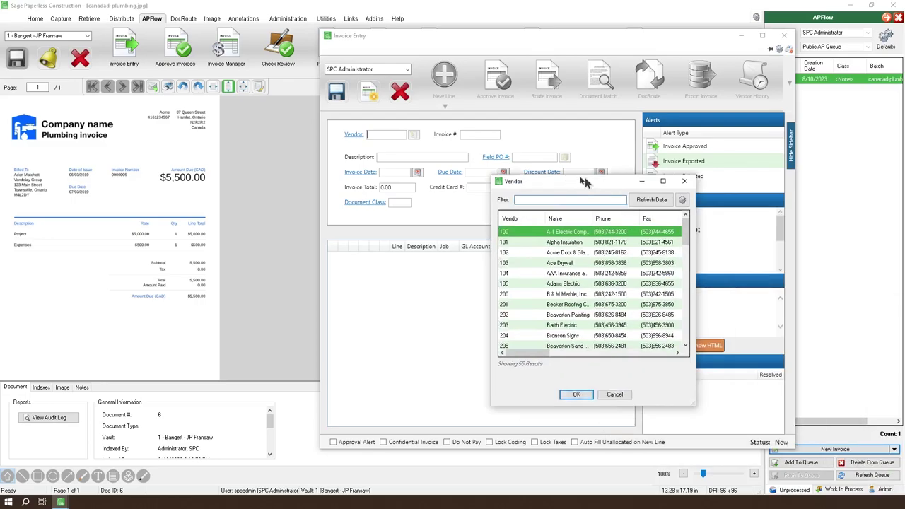
text(plumb)
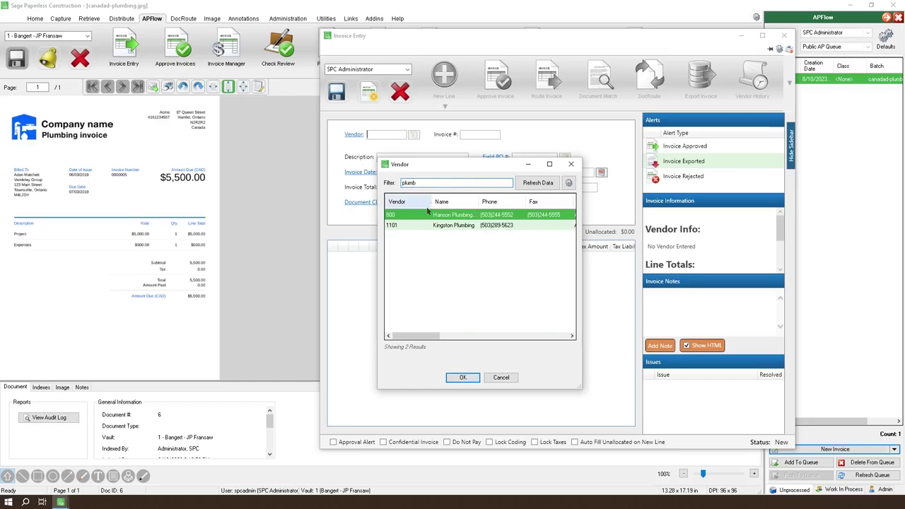
double_click(425, 216)
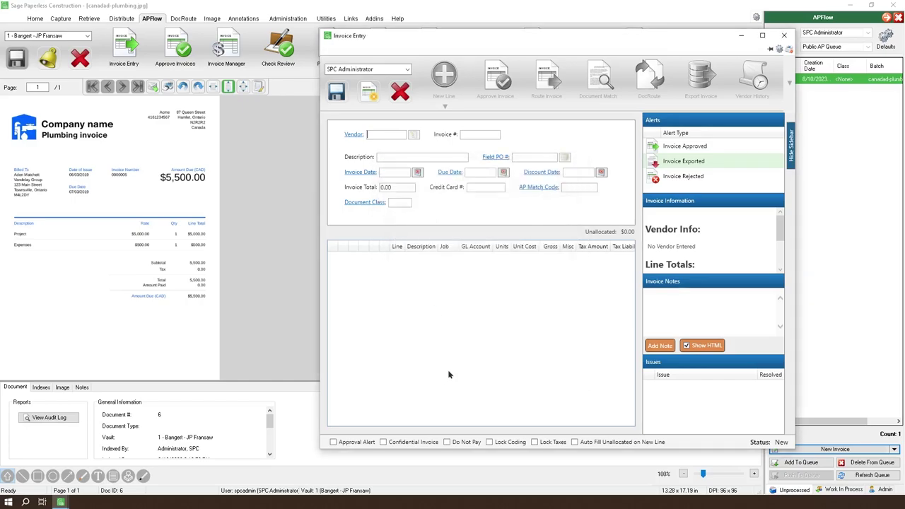
Enter invoice number 0000005, description Sample Invoice and invoice date 8/10/2023 in the invoice header.
click(483, 135)
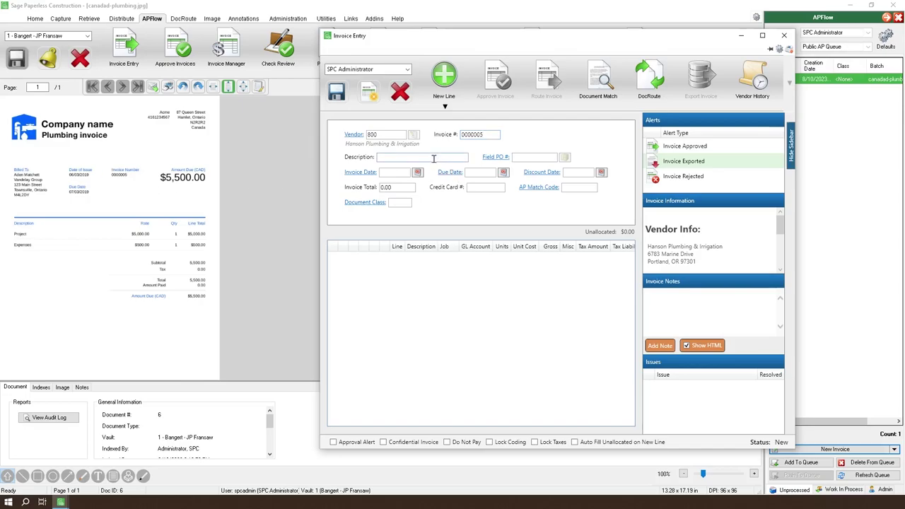
text(Sample Invoice)
key(Tab)
click(418, 172)
click(388, 219)
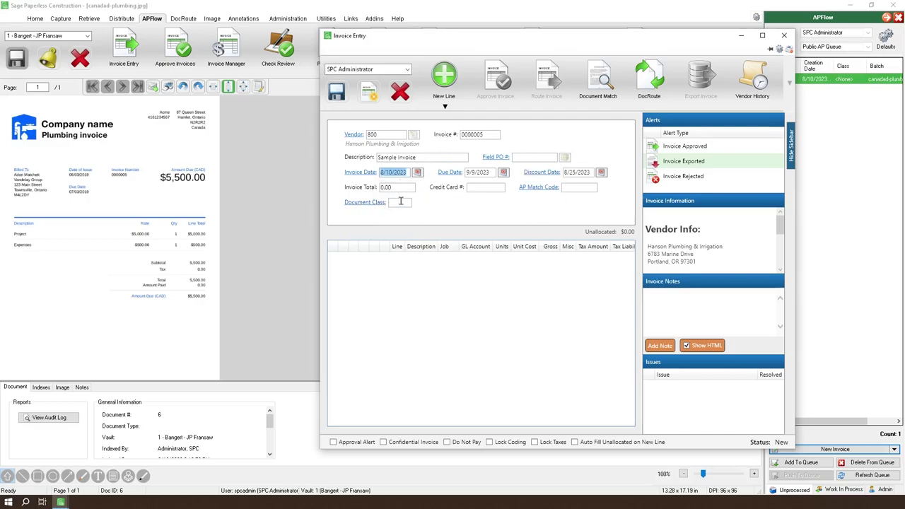
Set the invoice total to 5,500.
click(397, 187)
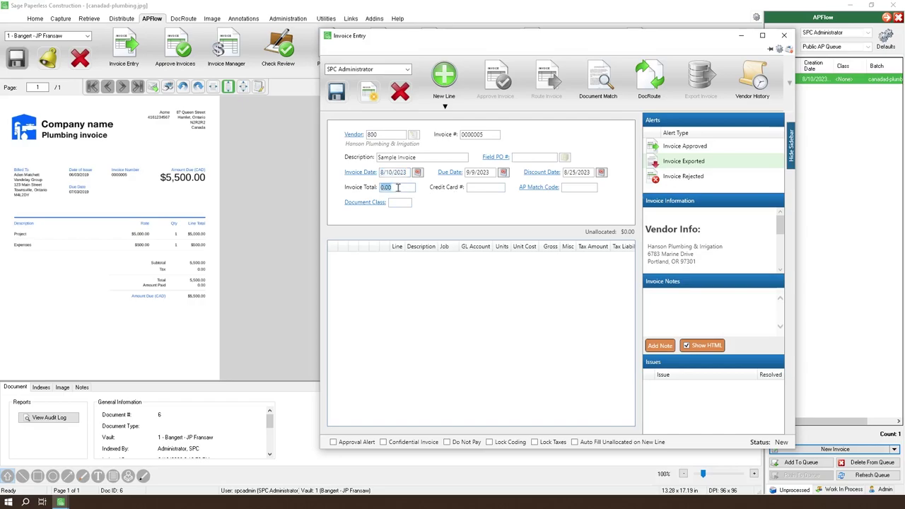
text(5,)
text(500)
key(Tab)
Add a new line to the invoice and set its Job to 03-001.
click(446, 108)
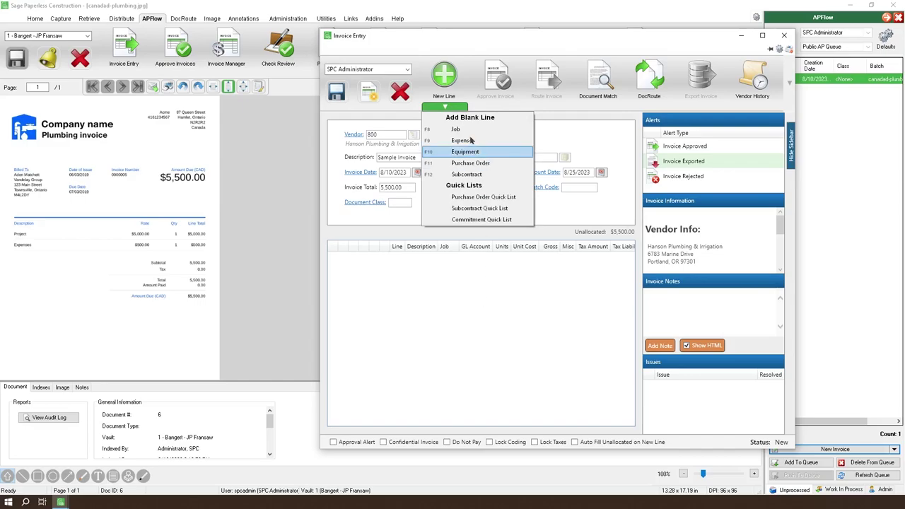
click(460, 345)
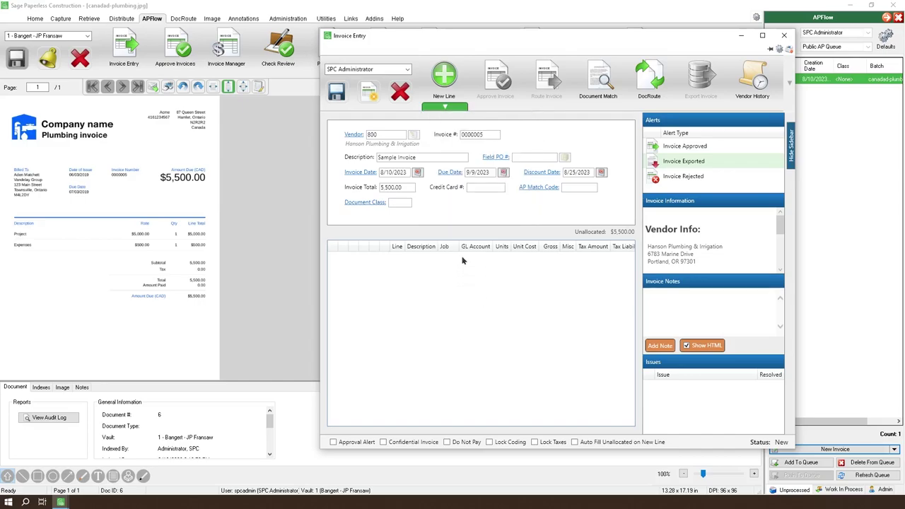
double_click(421, 287)
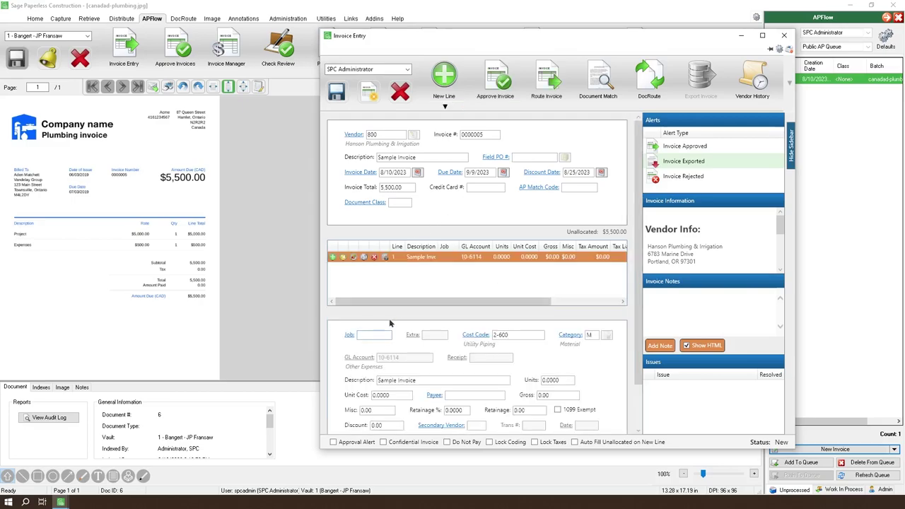
text(03-001)
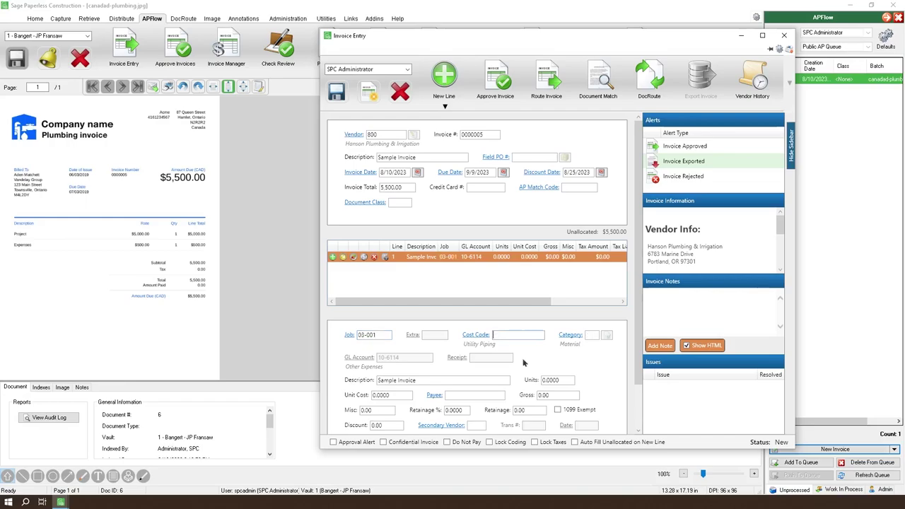
Set the invoice line's cost code to 15-400 Plumbing by filtering the cost codes for "plu".
click(498, 335)
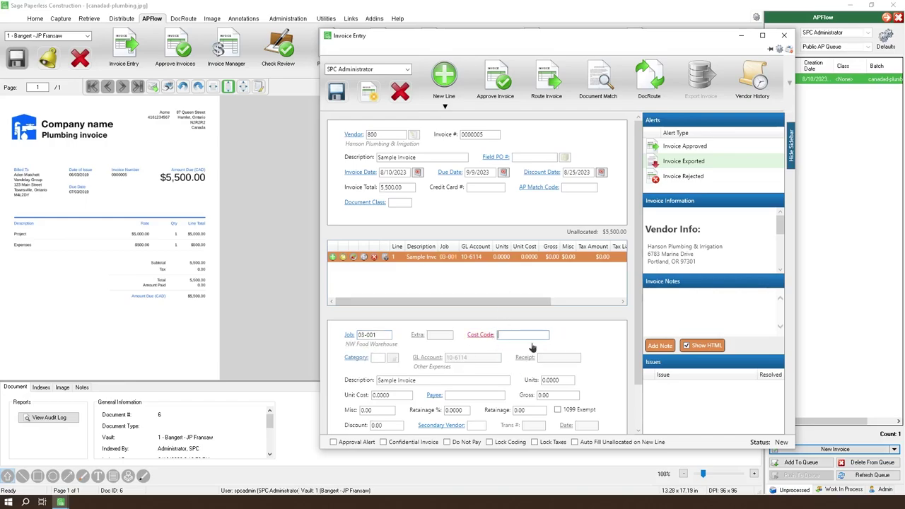
double_click(530, 338)
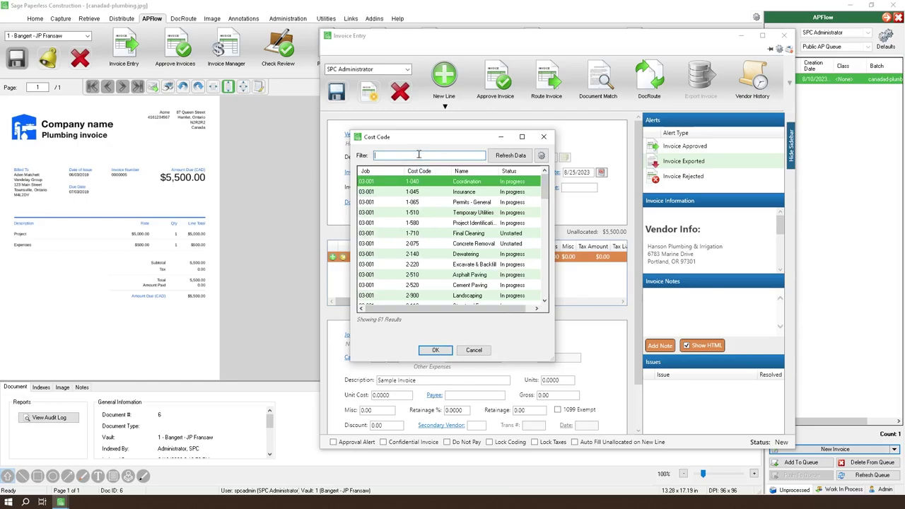
text(pum)
key(BackSpace)
key(BackSpace)
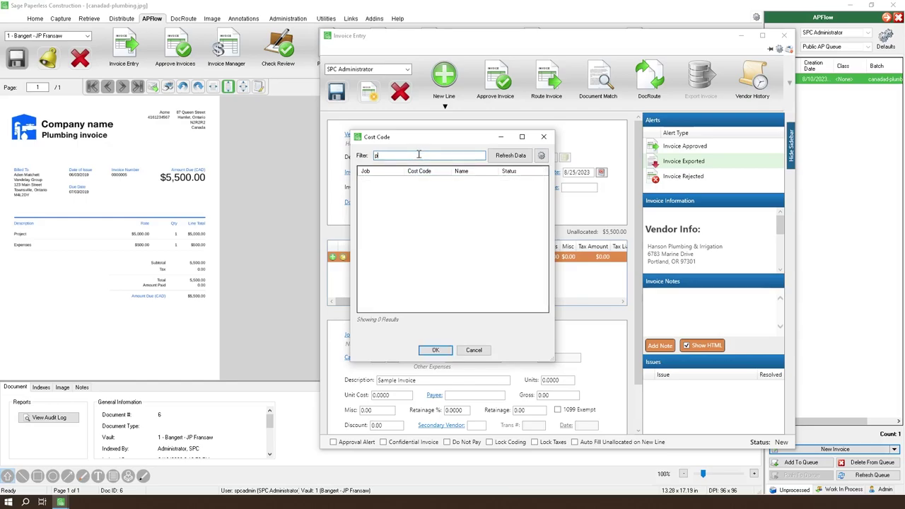
text(lu)
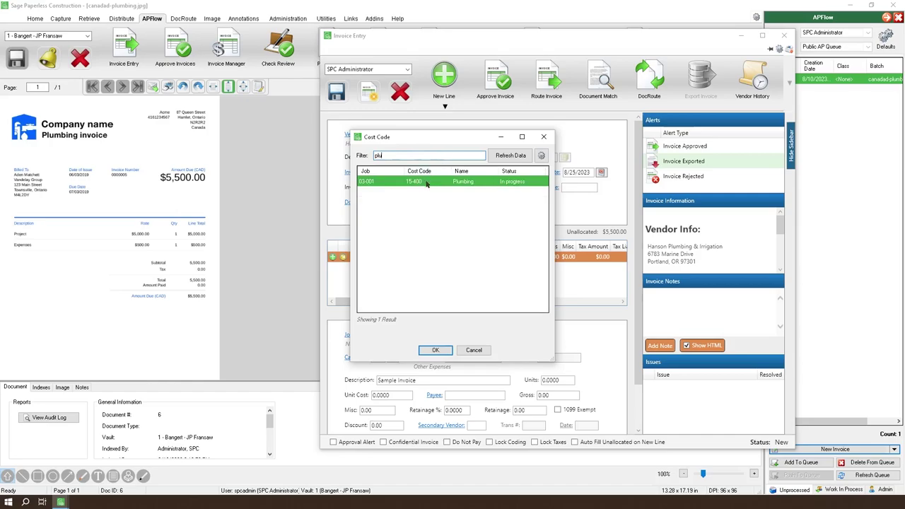
double_click(427, 182)
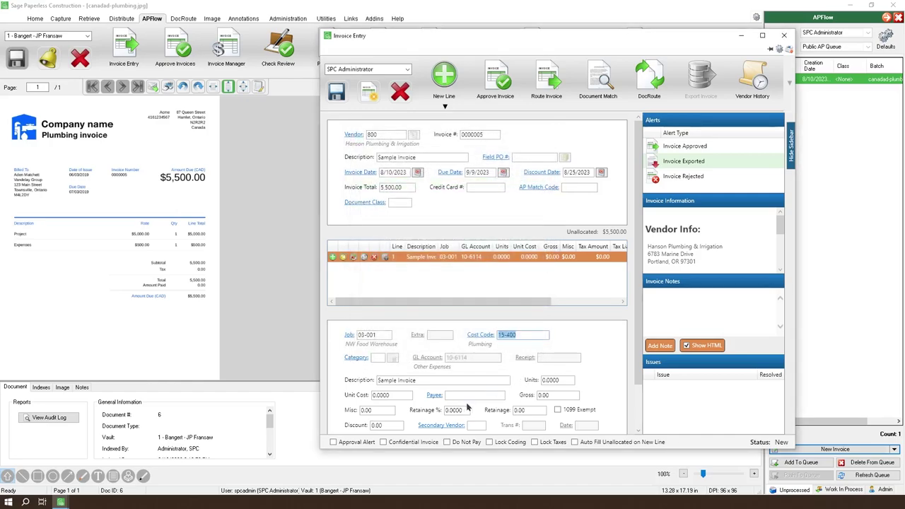
Set the line's gross amount to 5,500.00 and save the invoice.
click(553, 397)
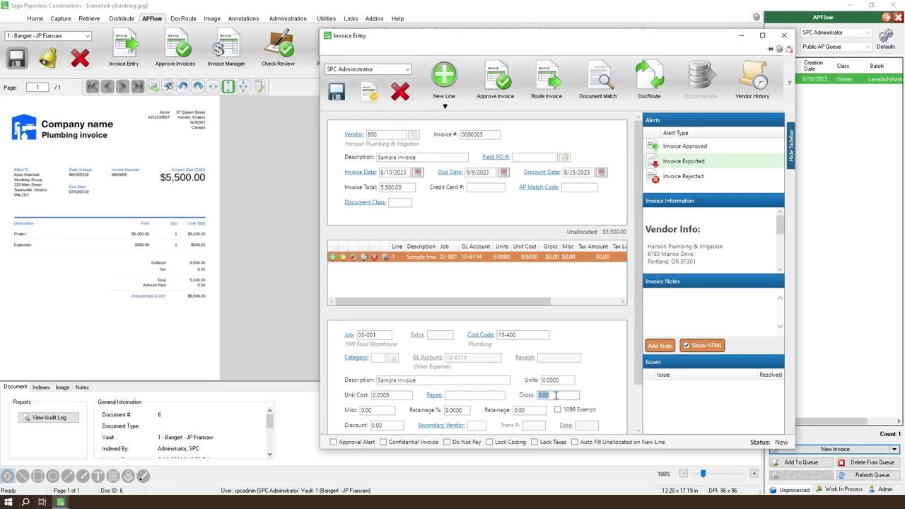
text(55)
key(Tab)
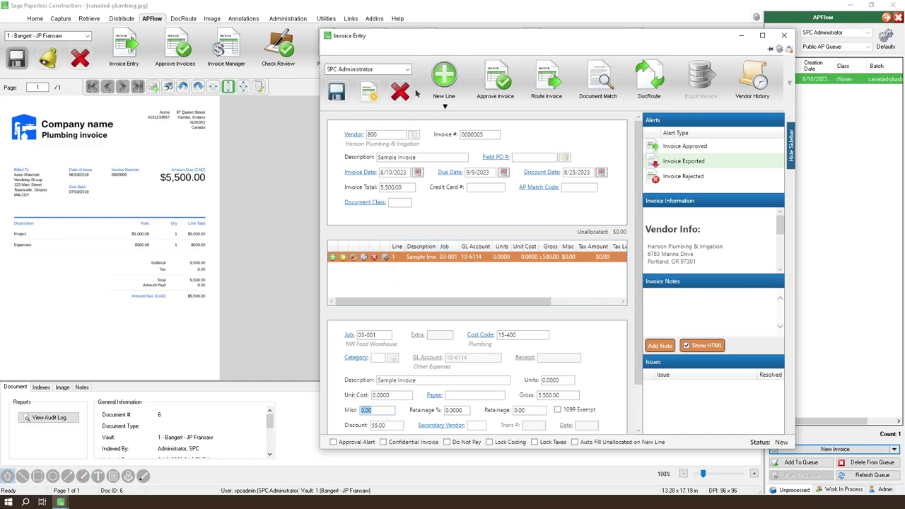
click(337, 92)
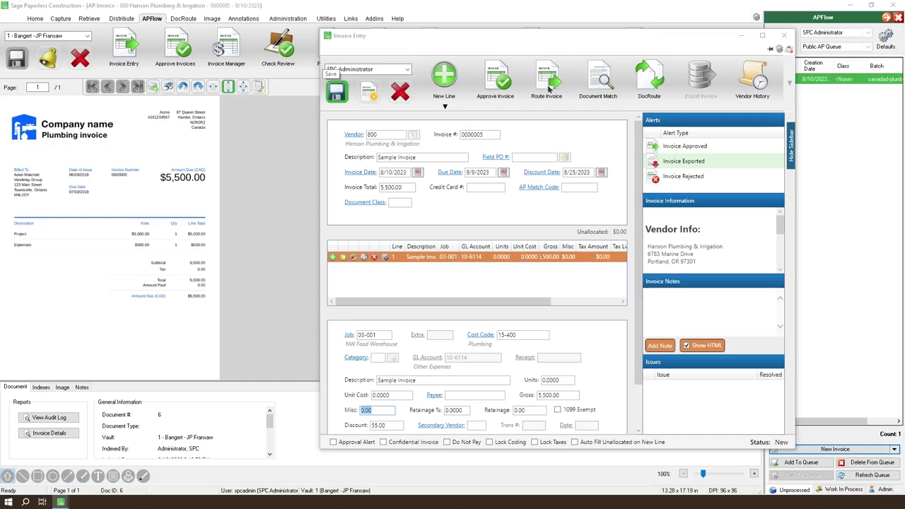
Start routing the invoice and examine which reviewers and sequences are assigned to line 1, alongside the invoice's coding.
click(548, 90)
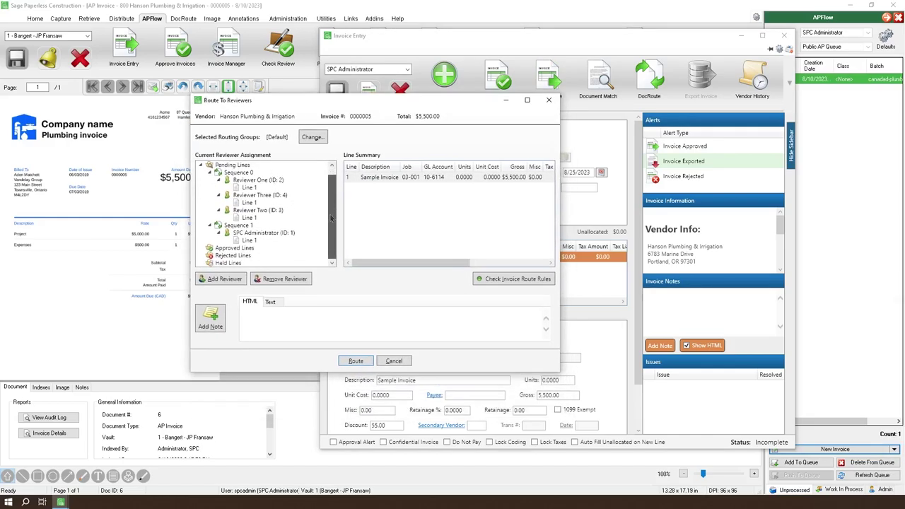
scroll(337, 190, down, 1)
click(473, 179)
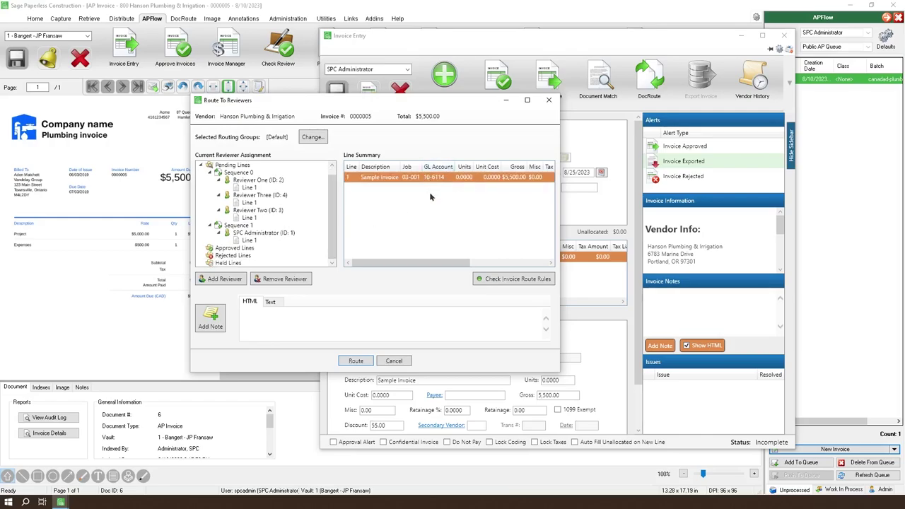
scroll(239, 181, up, 1)
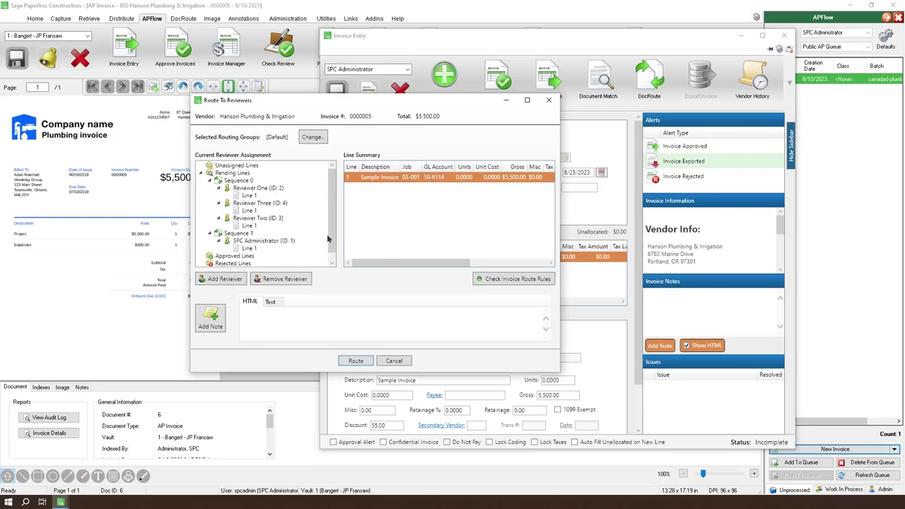
click(269, 191)
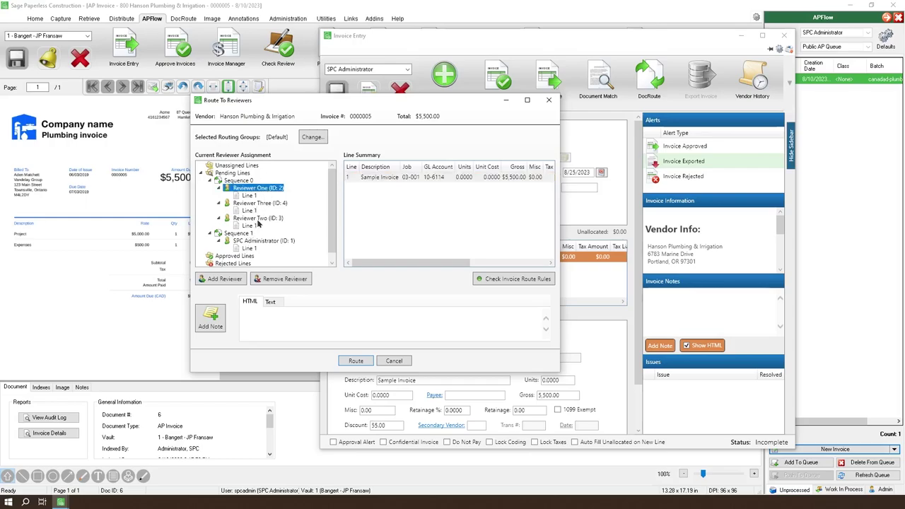
click(254, 220)
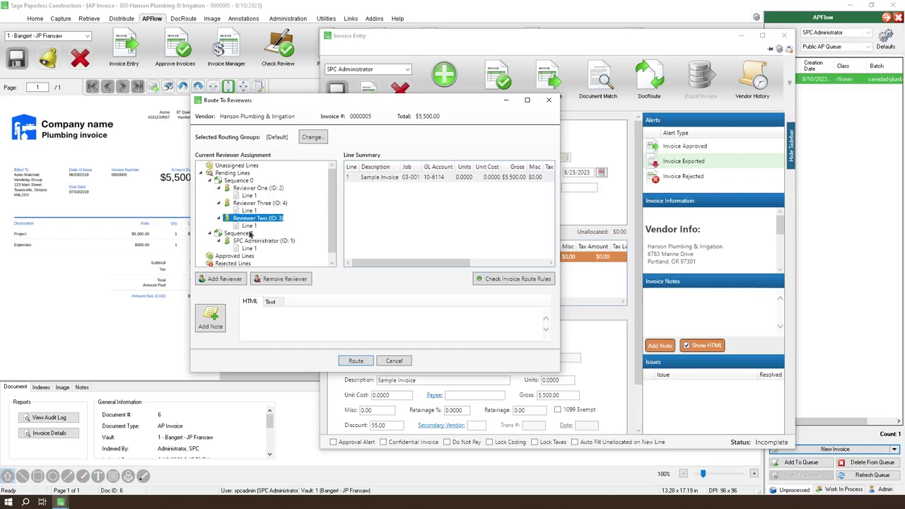
click(268, 241)
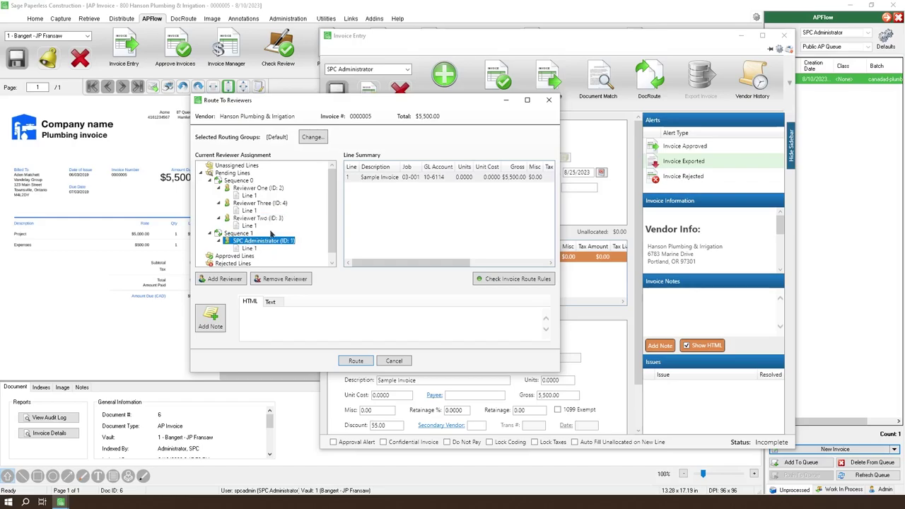
drag(380, 106, 365, 59)
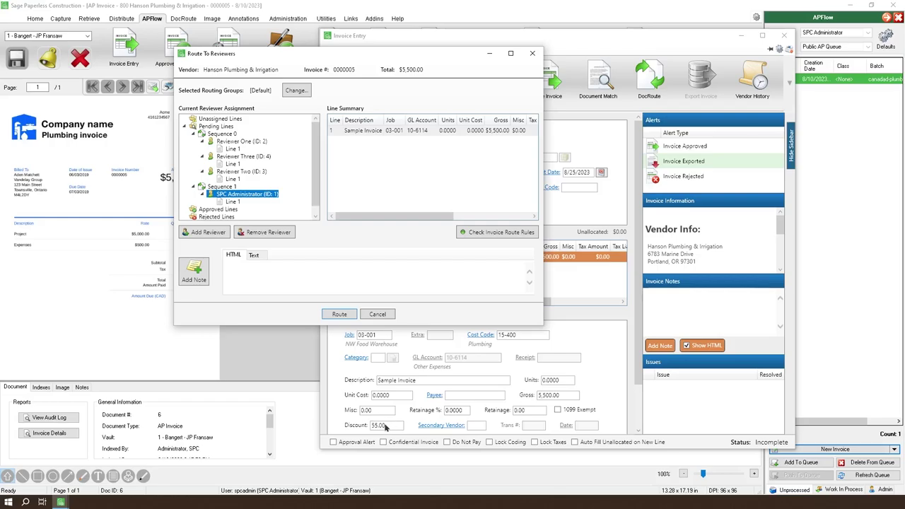
drag(432, 55, 459, 121)
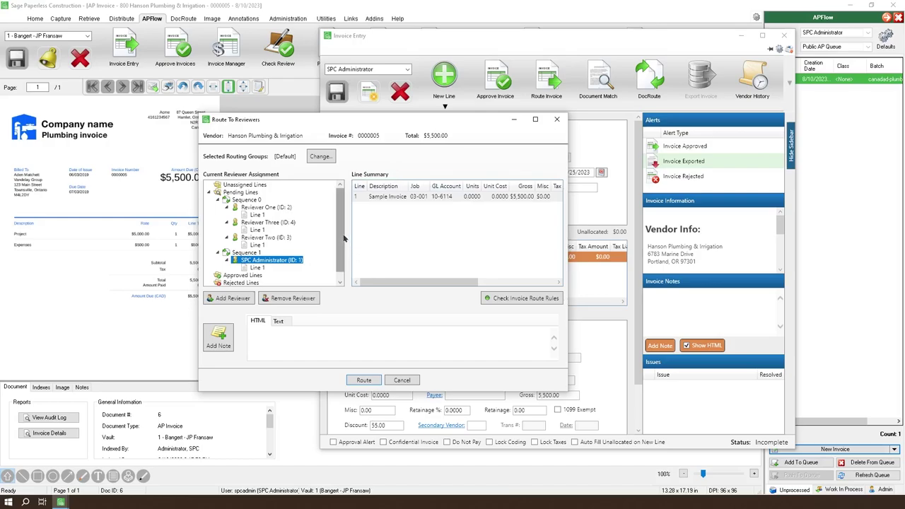
Remove the Default routing group from the invoice's selected routing groups.
click(317, 159)
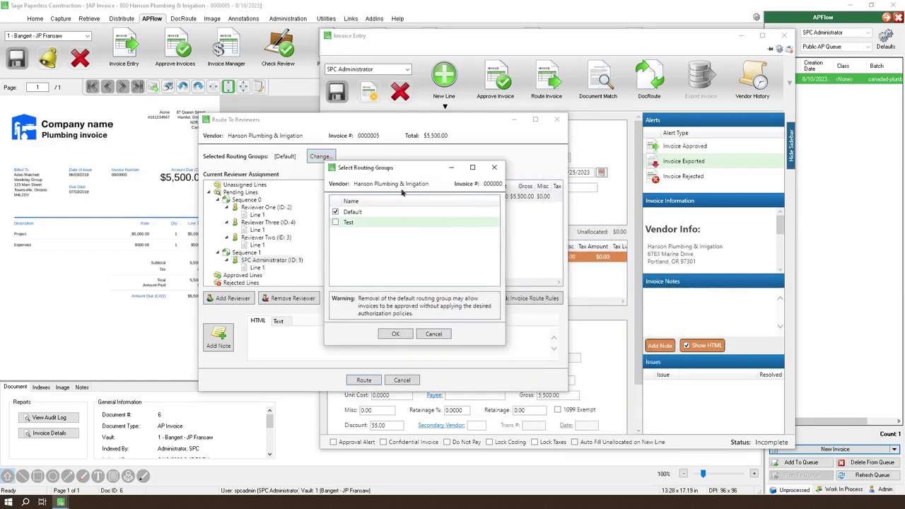
click(335, 212)
click(394, 335)
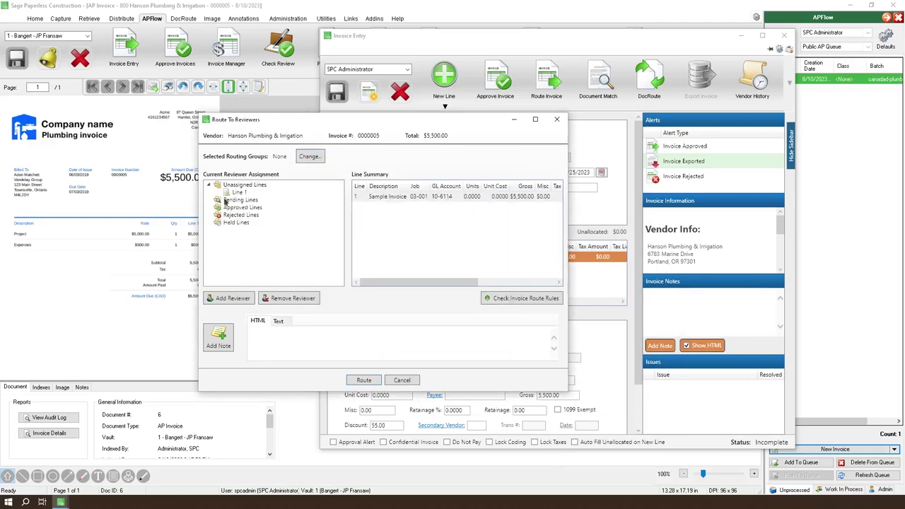
Assign Reviewer Three to invoice line 1 at sequence 0 and route the invoice.
click(216, 300)
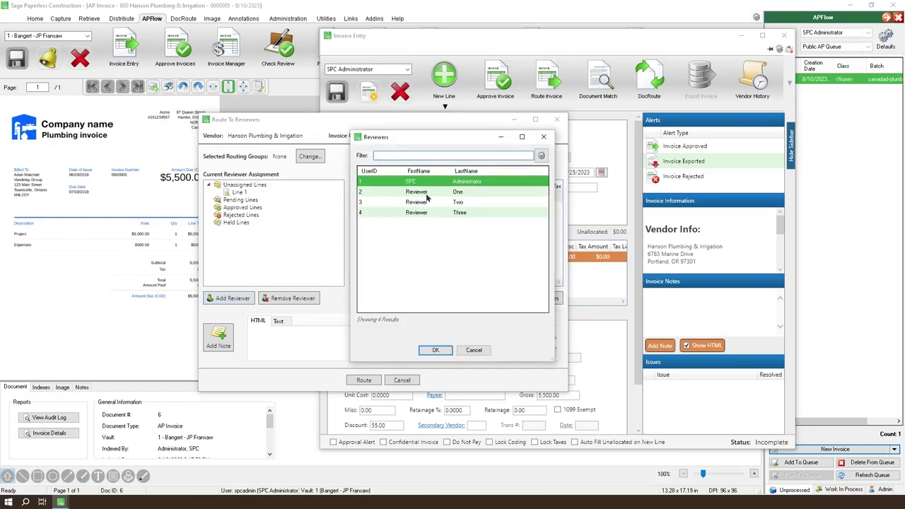
click(442, 213)
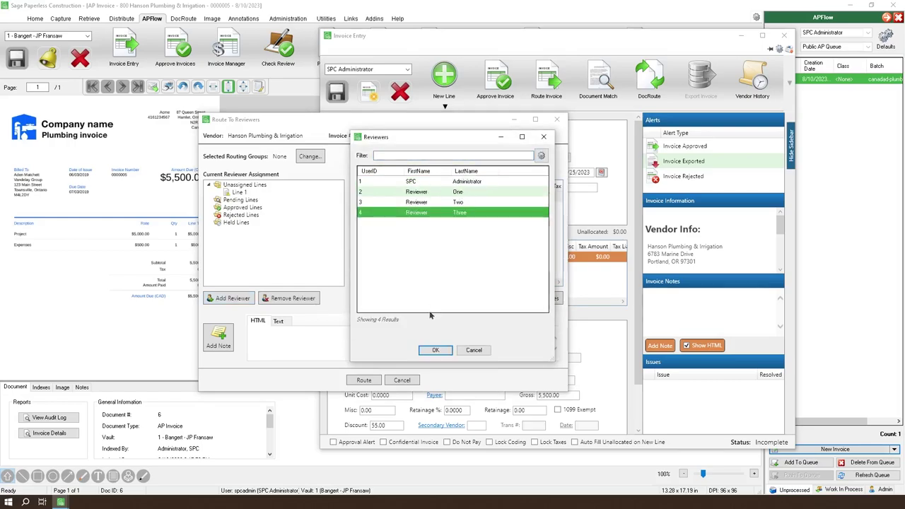
click(436, 350)
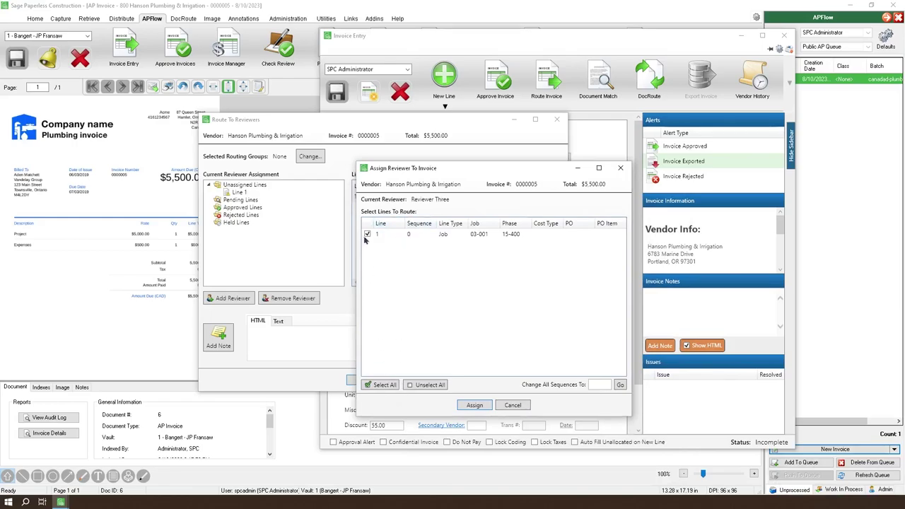
click(475, 405)
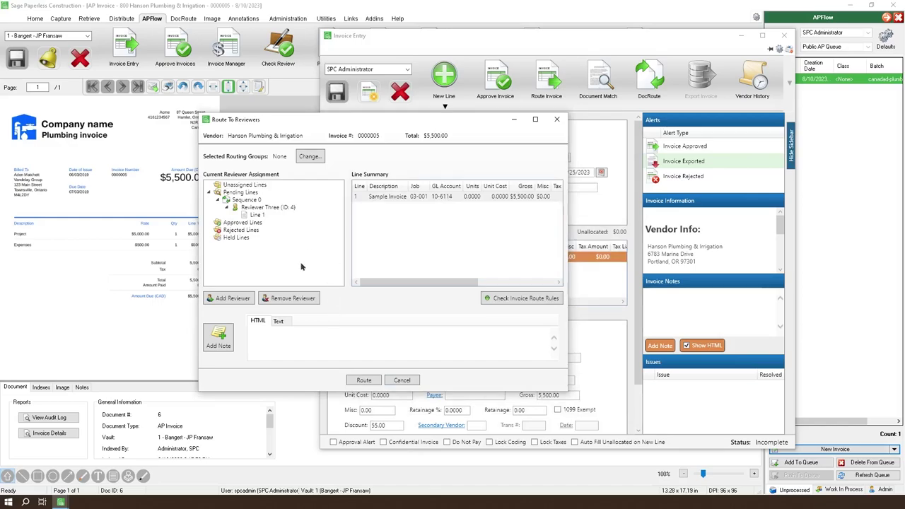
click(363, 381)
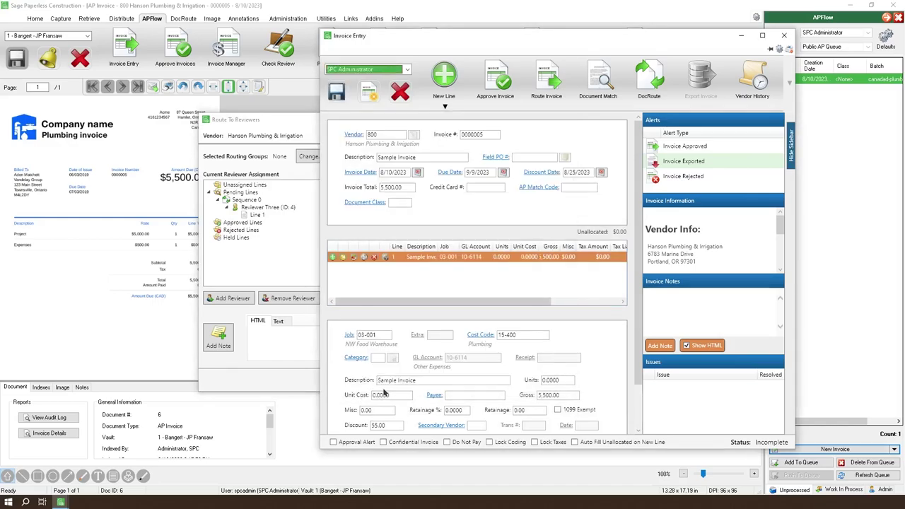